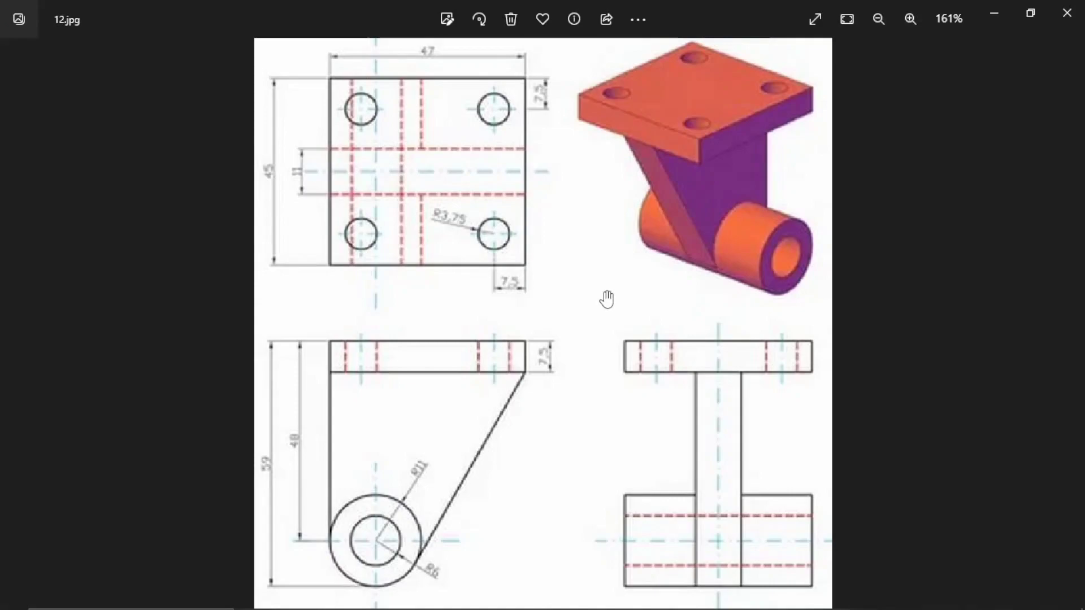
# - Switch from the bracket reference photo back to the Drawing.dwg window in AutoCAD
pyautogui.hotkey('alt', 'Tab')
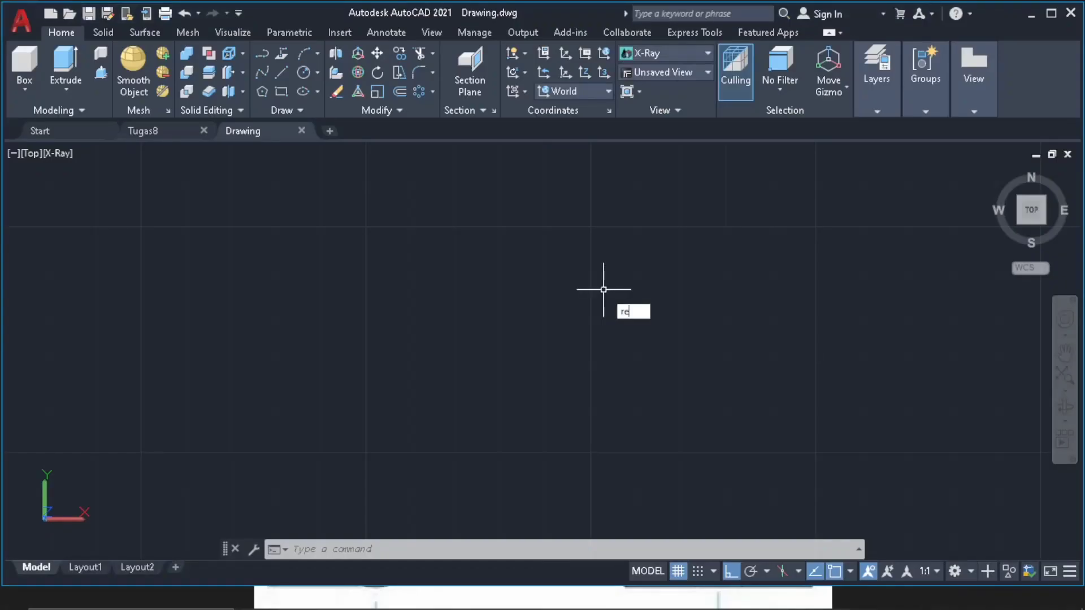
# - Draw a 47 by 7.5 rectangle
pyautogui.write('c')
pyautogui.press('Return')
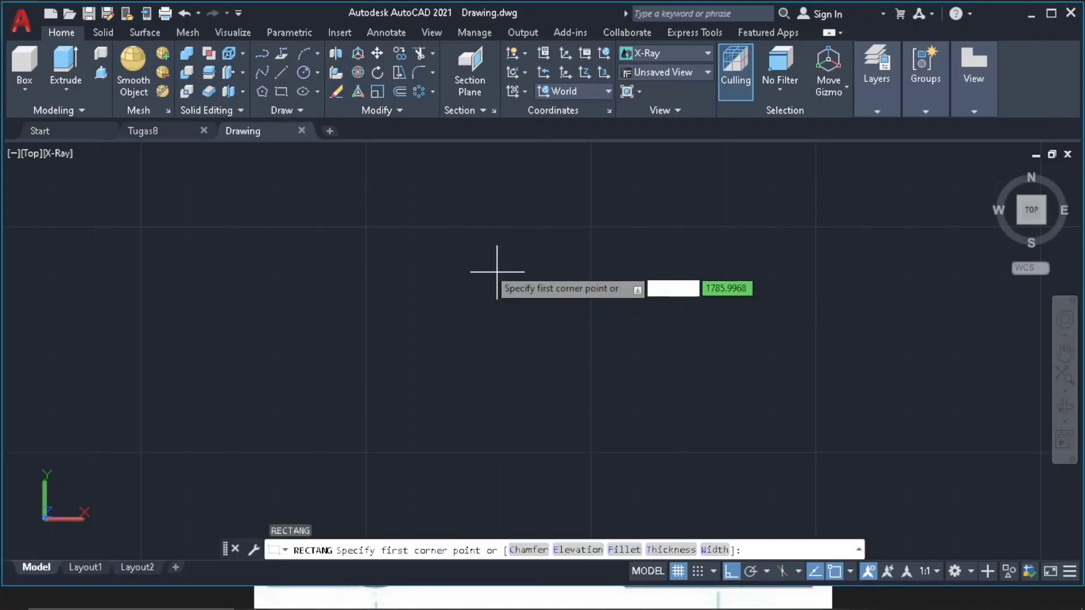
pyautogui.click(426, 244)
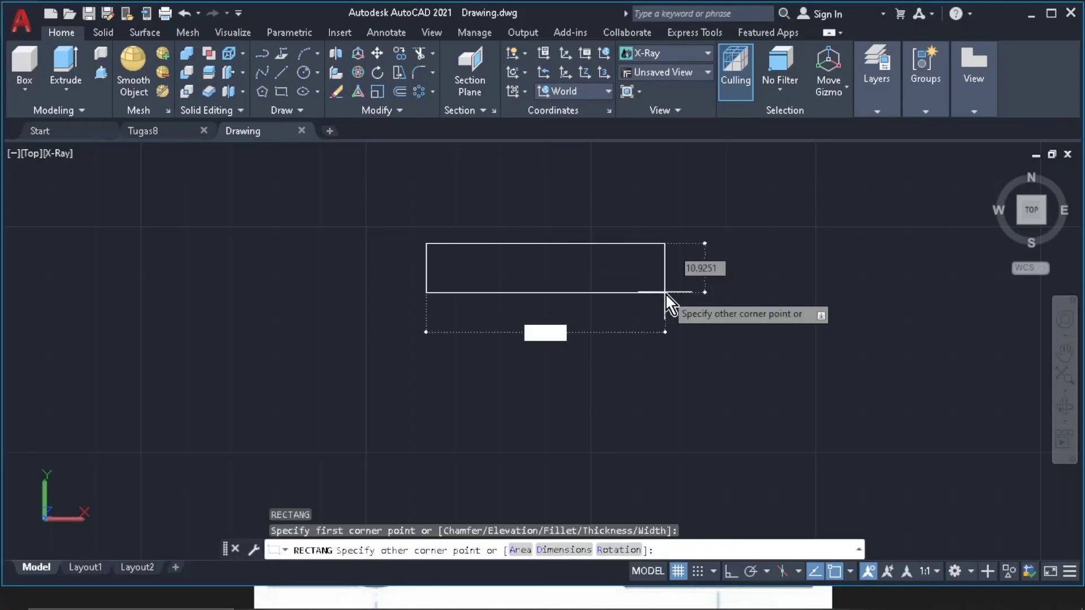
pyautogui.press('Tab')
pyautogui.write('7')
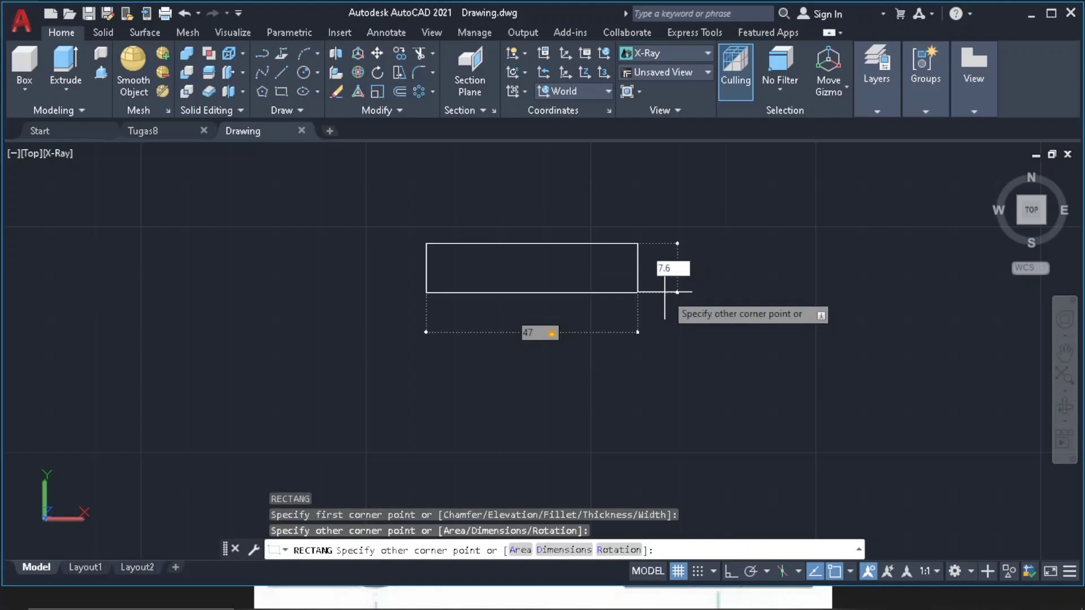
pyautogui.press('Return')
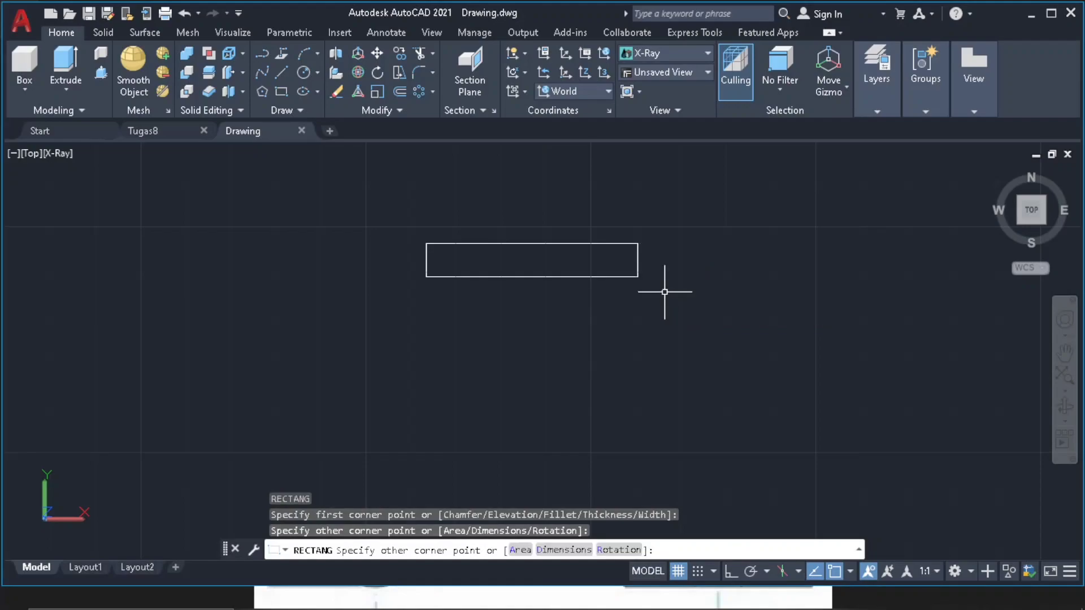
# - Draw a vertical line straight down from the rectangle's left corner
pyautogui.write('l')
pyautogui.press('Return')
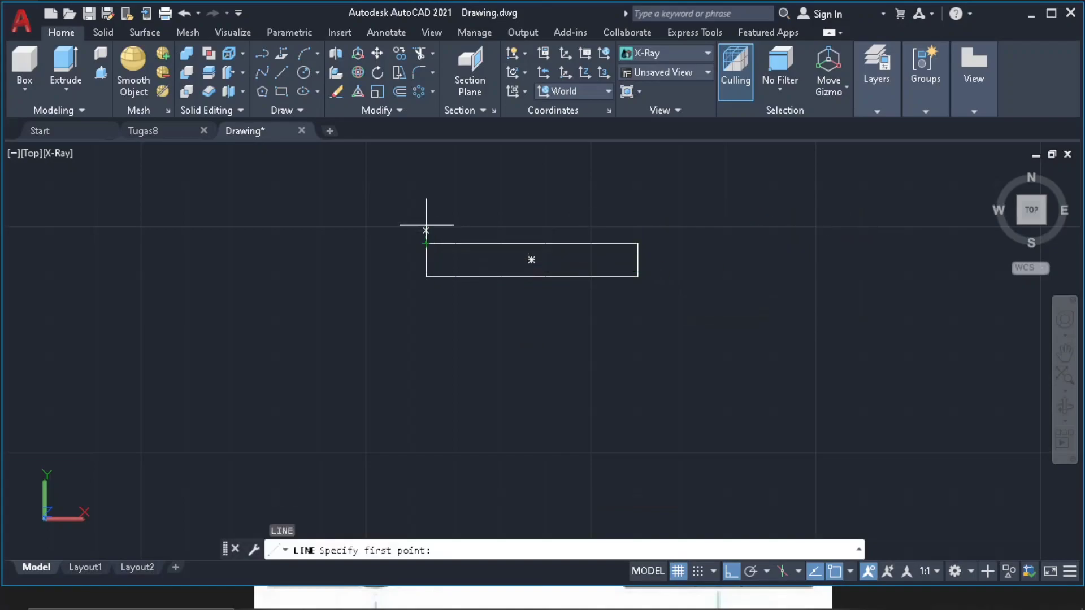
pyautogui.write('=')
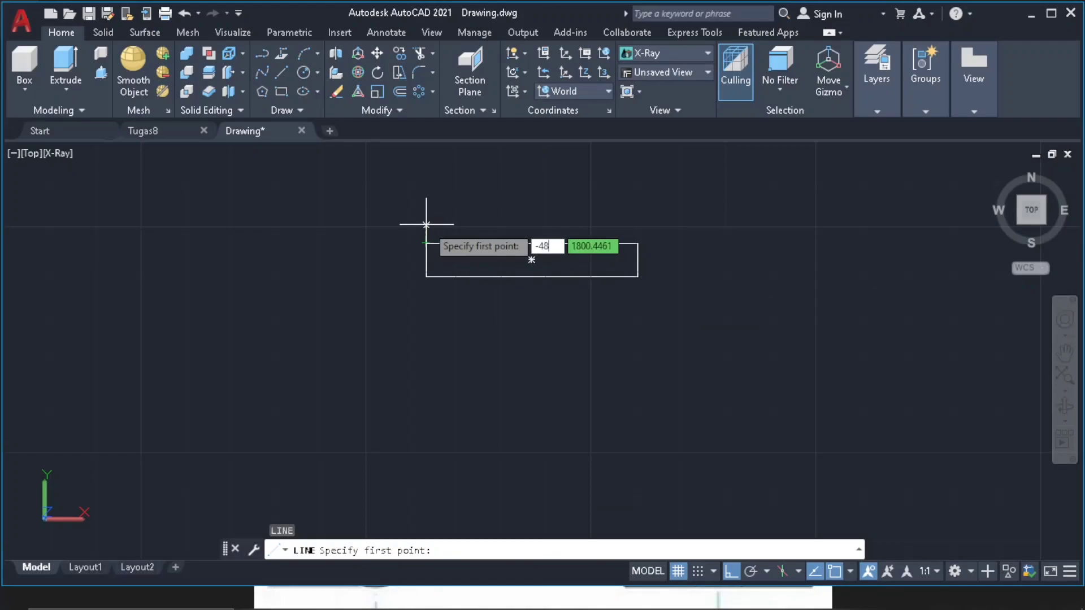
pyautogui.press('Return')
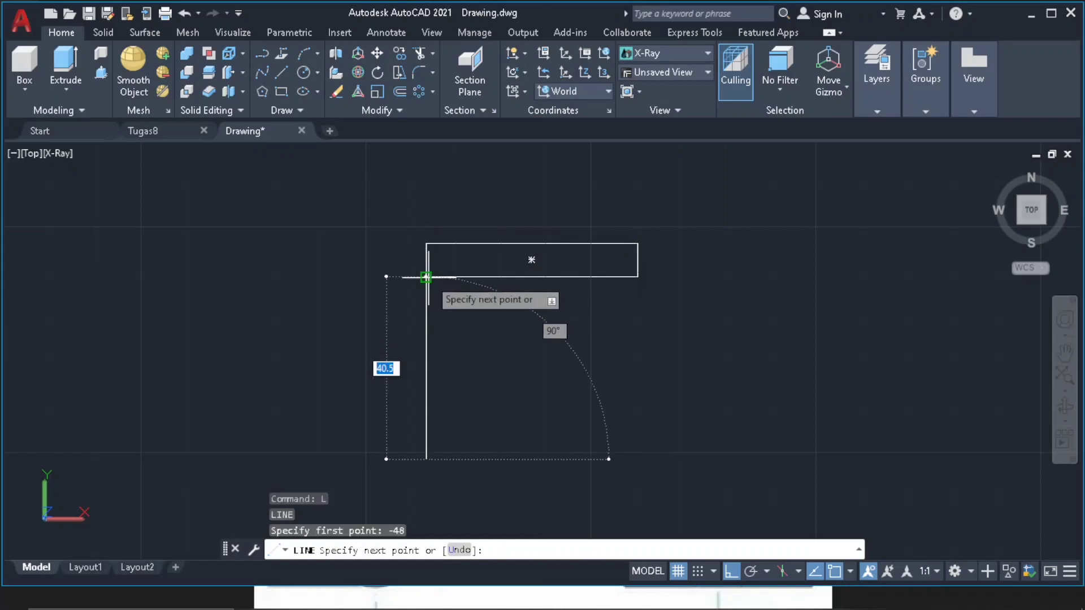
pyautogui.click(426, 277)
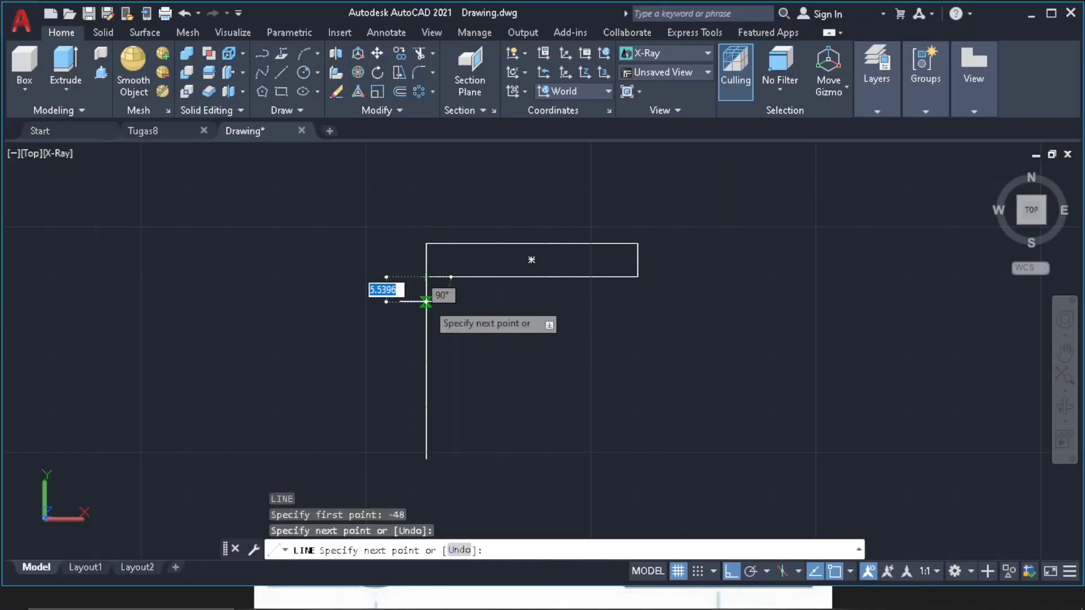
pyautogui.press('Return')
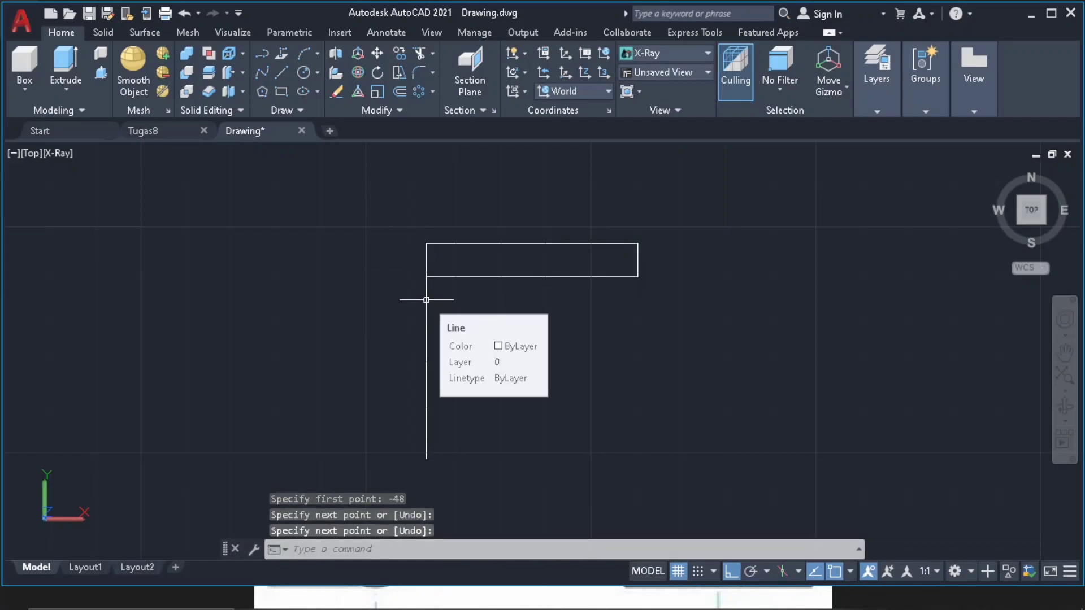
pyautogui.write('c')
pyautogui.press('Return')
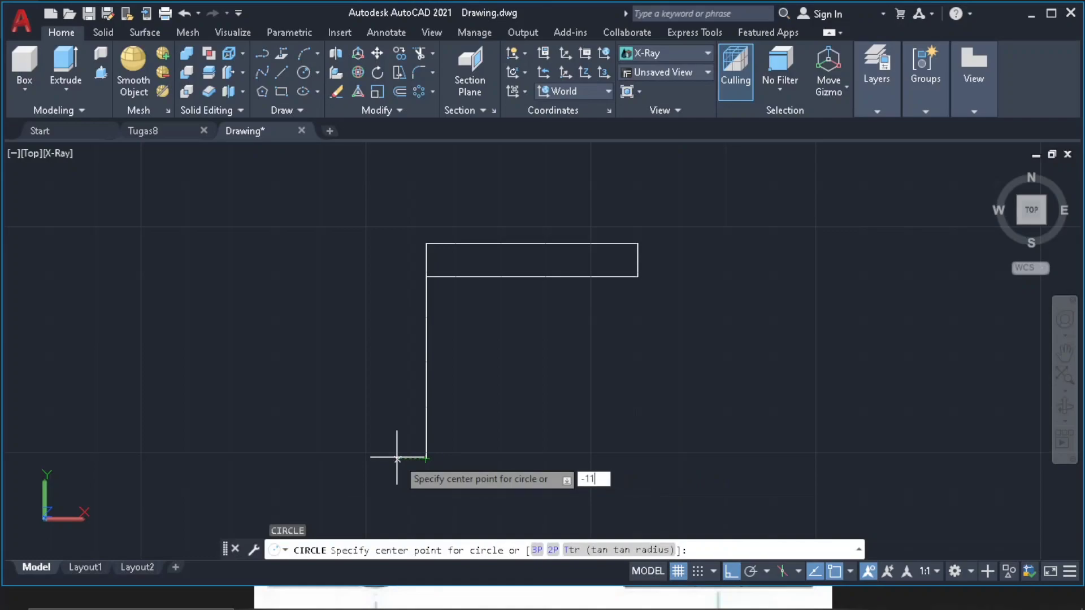
# - Draw concentric circles of radius 11 and 6 at the foot of the vertical line
pyautogui.press('Return')
pyautogui.click(427, 461)
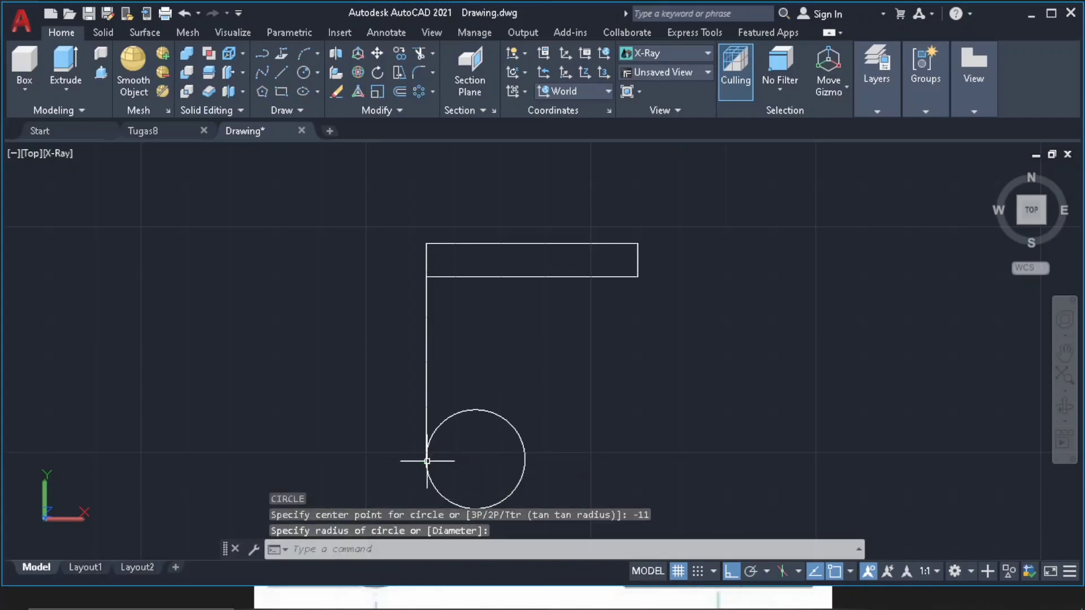
pyautogui.press('Return')
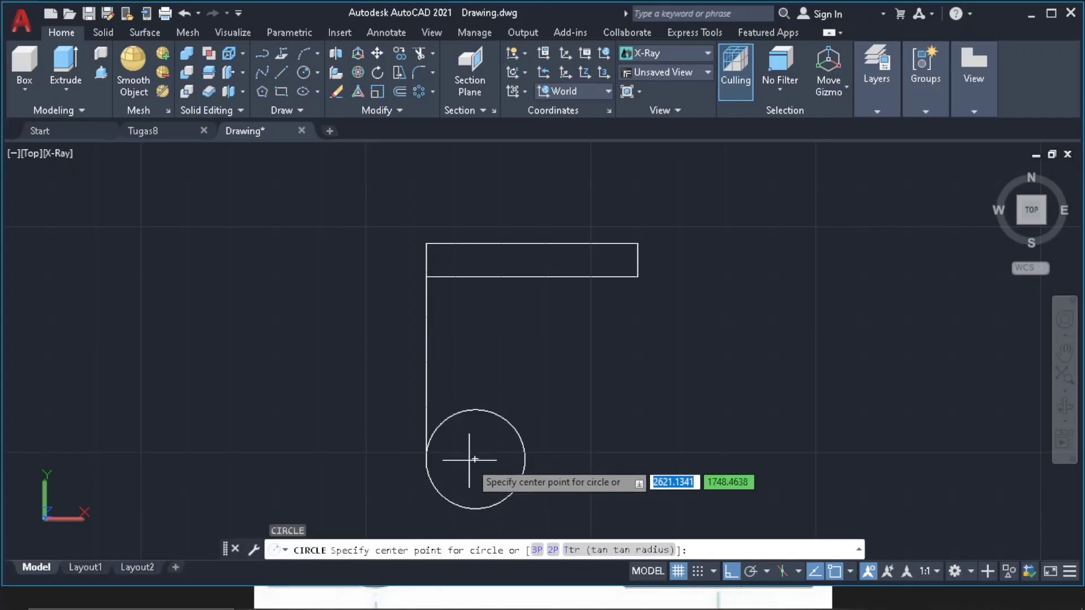
pyautogui.click(475, 459)
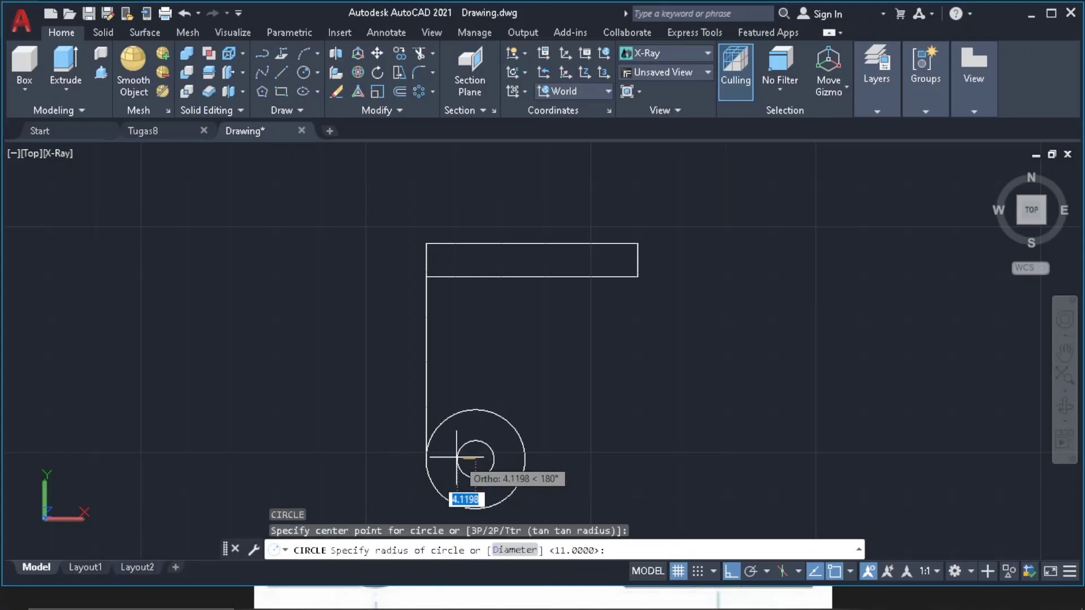
pyautogui.write('6')
pyautogui.press('Return')
# - Draw a line from the rectangle's lower-right corner tangent to the outer circle
pyautogui.write('l')
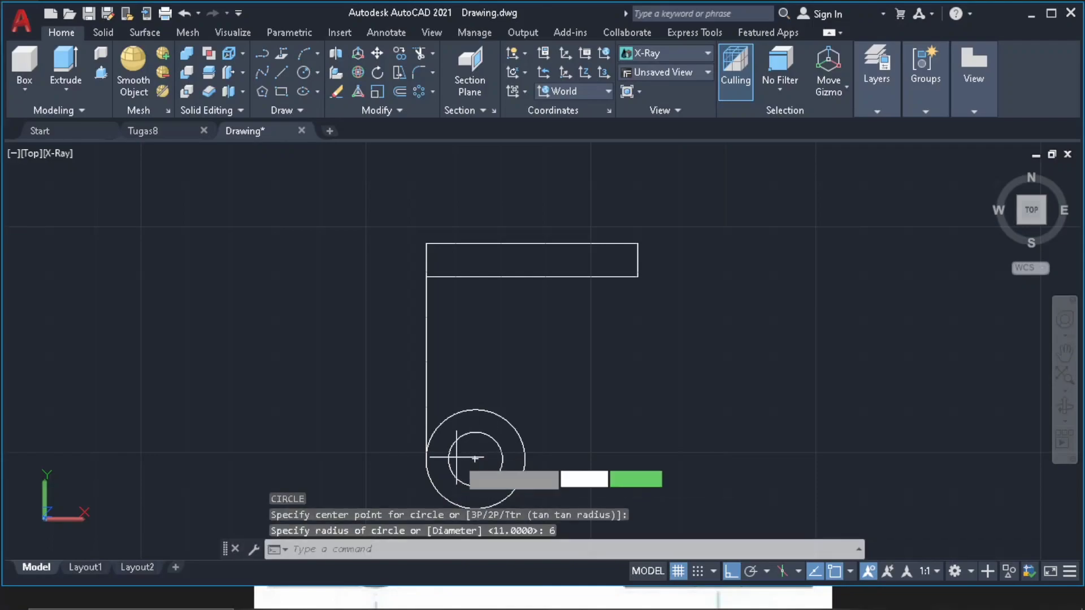
pyautogui.press('Return')
pyautogui.click(638, 277)
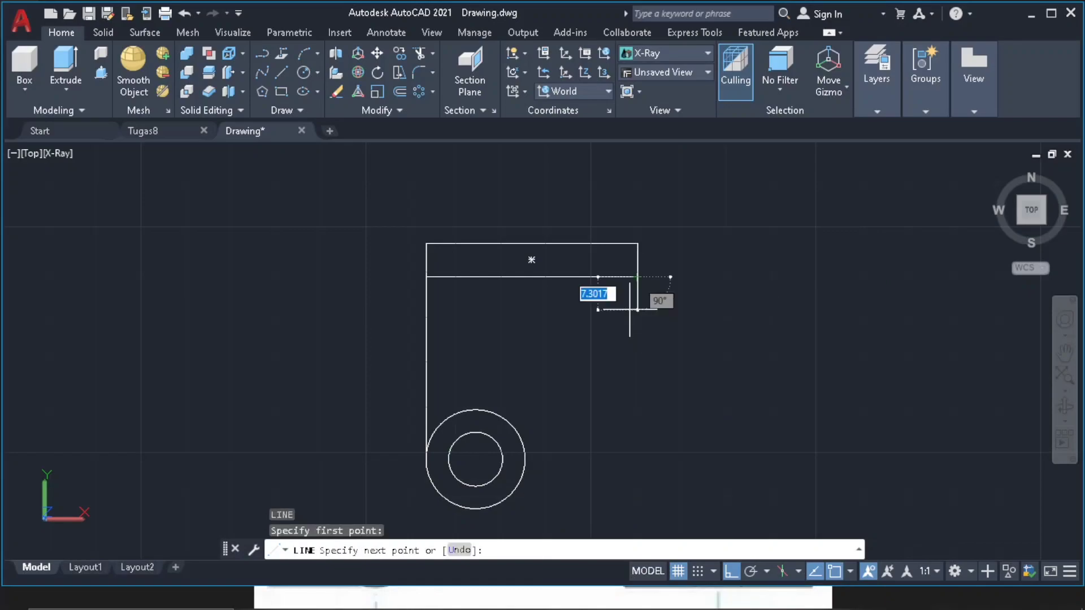
pyautogui.keyDown('shift'); pyautogui.rightClick(599, 367); pyautogui.keyUp('shift')
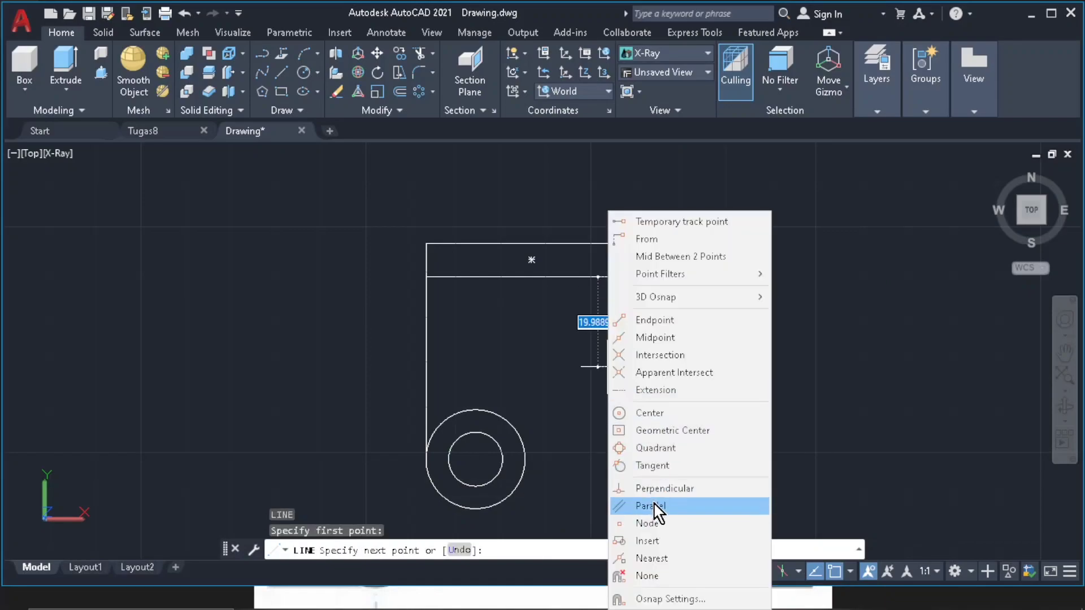
pyautogui.click(660, 466)
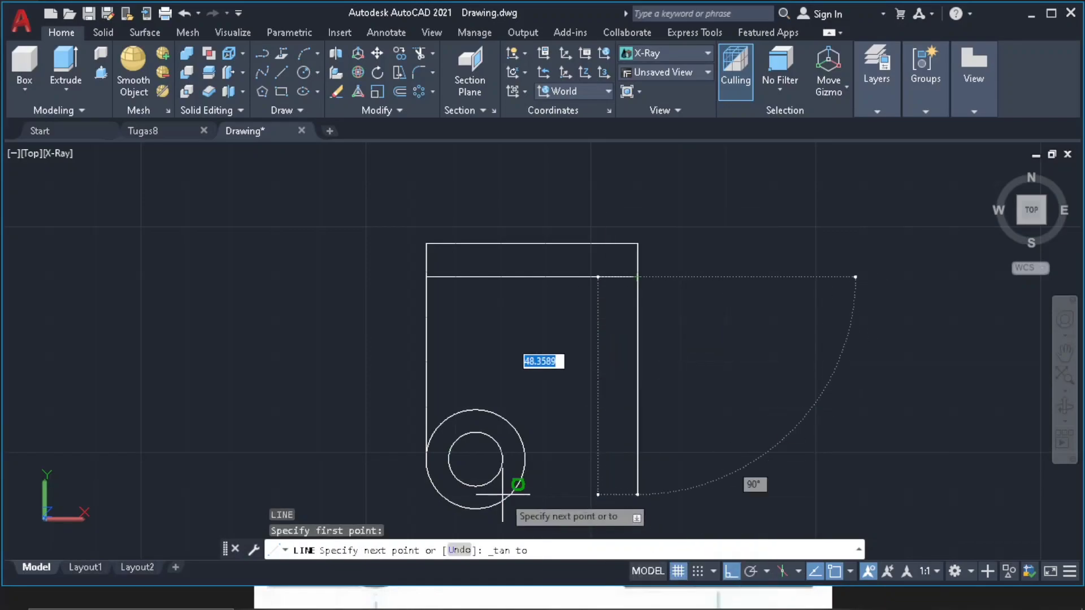
pyautogui.click(518, 485)
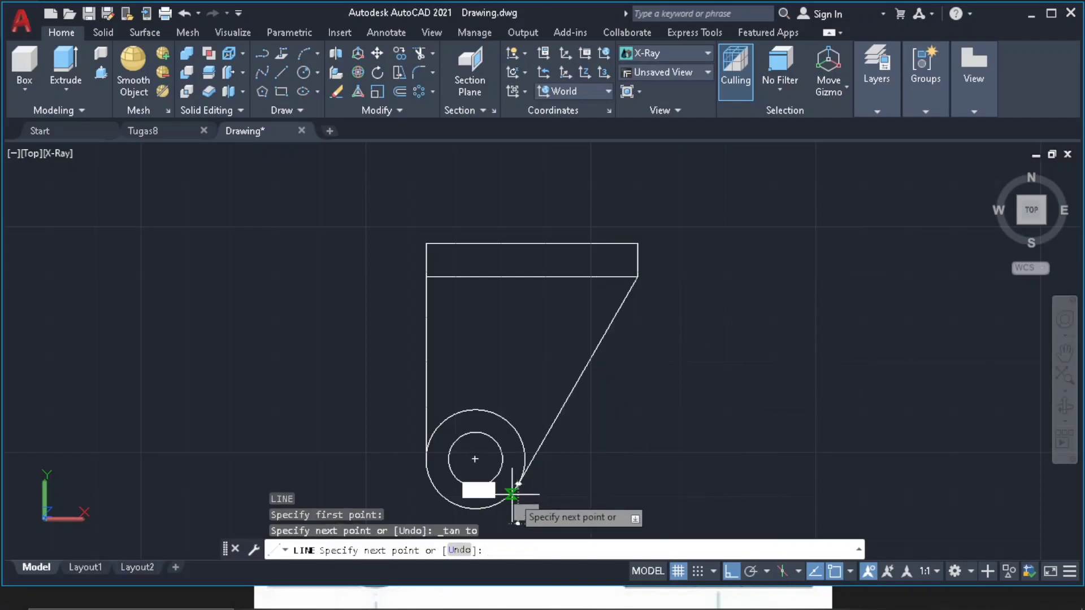
pyautogui.press('Escape')
pyautogui.moveTo(1026, 250)
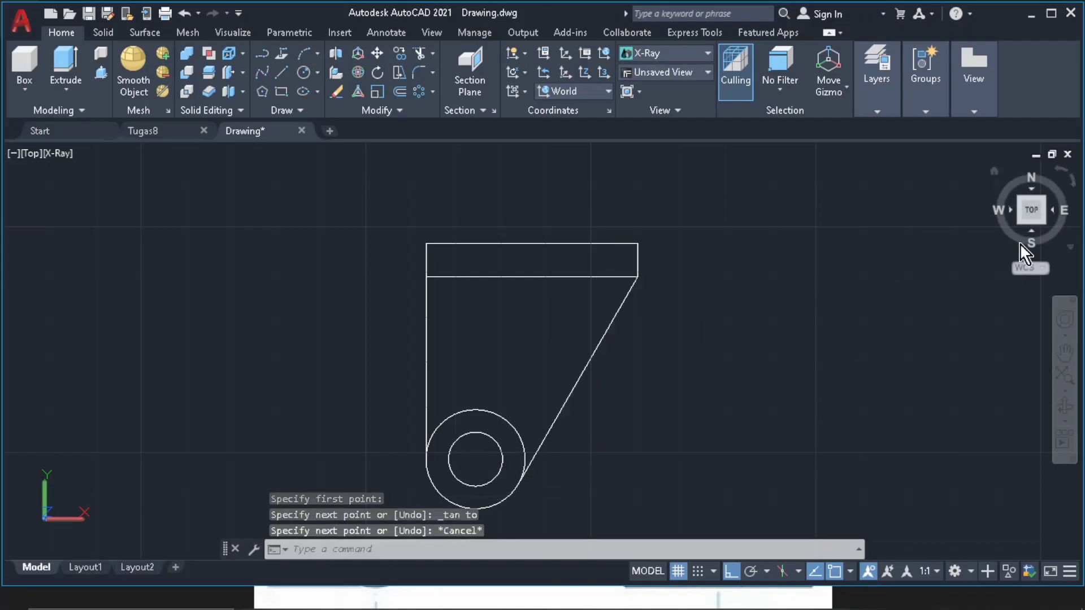
# - Switch to the SW isometric view and press-pull the top strip 45
pyautogui.click(1021, 225)
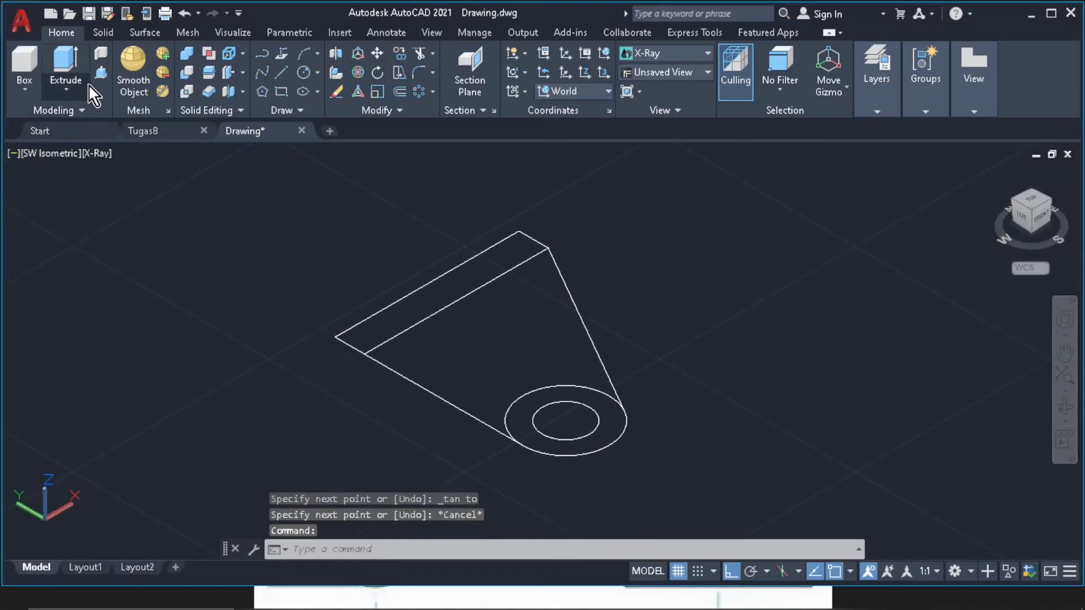
pyautogui.click(101, 73)
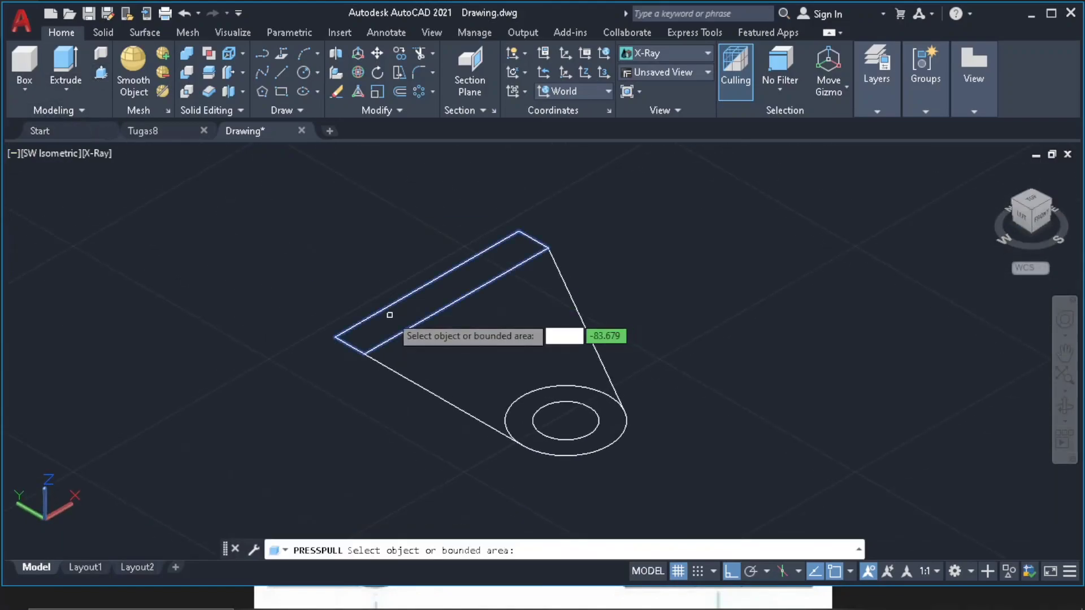
pyautogui.click(441, 292)
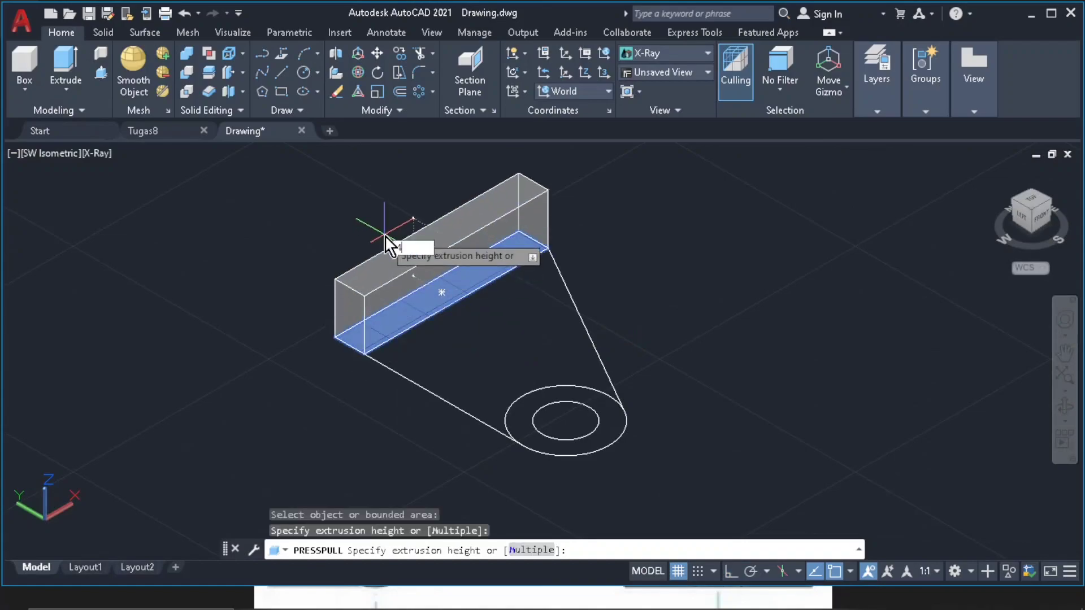
pyautogui.write('15')
pyautogui.press('Return')
# - Press-pull the triangular web 11 and the ring between the circles 45
pyautogui.click(497, 374)
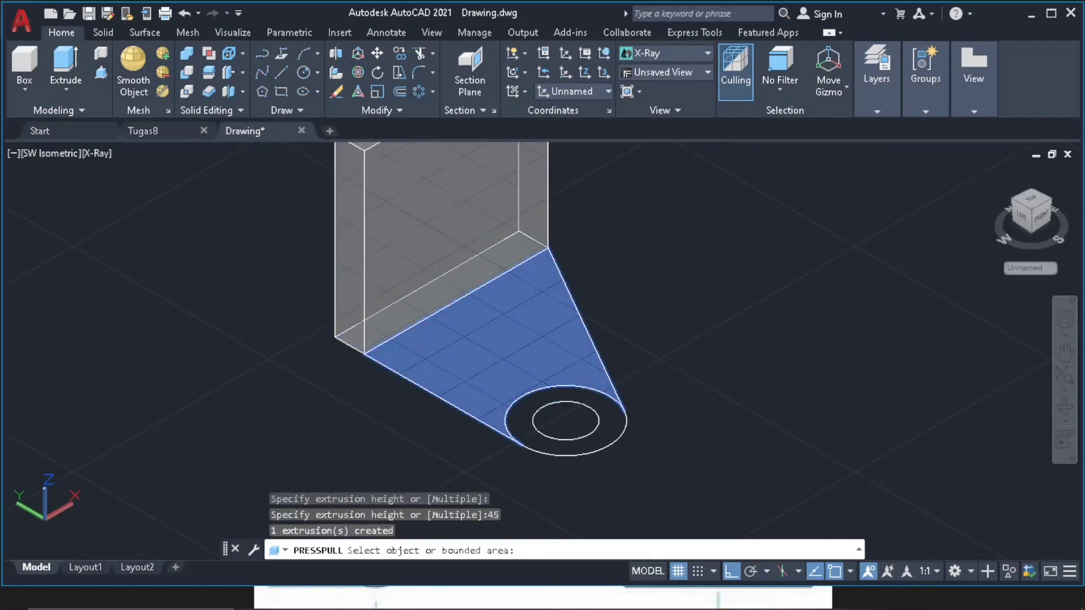
pyautogui.write('11')
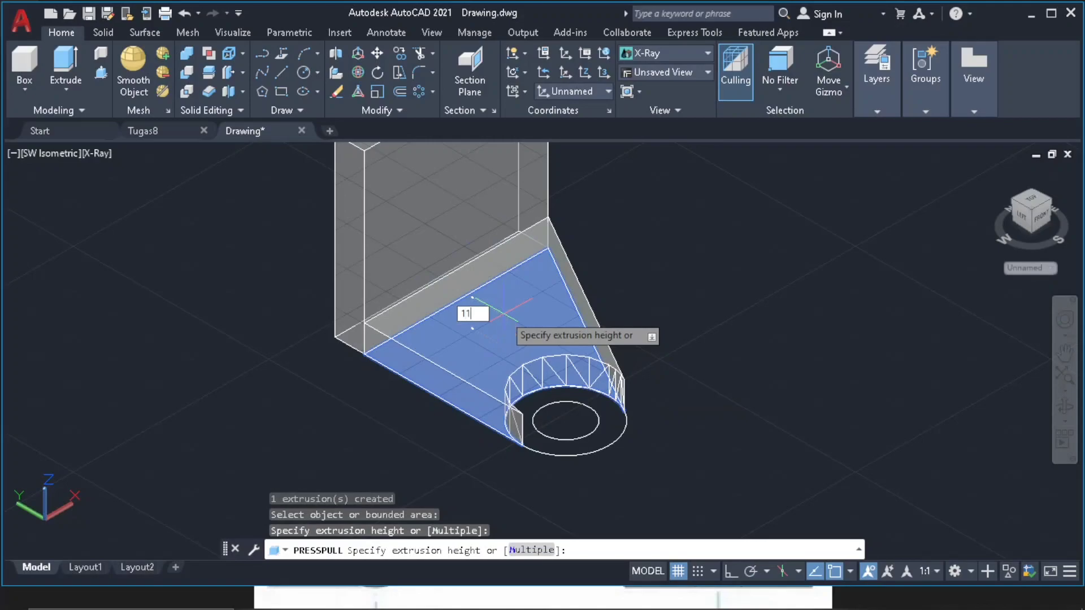
pyautogui.press('Return')
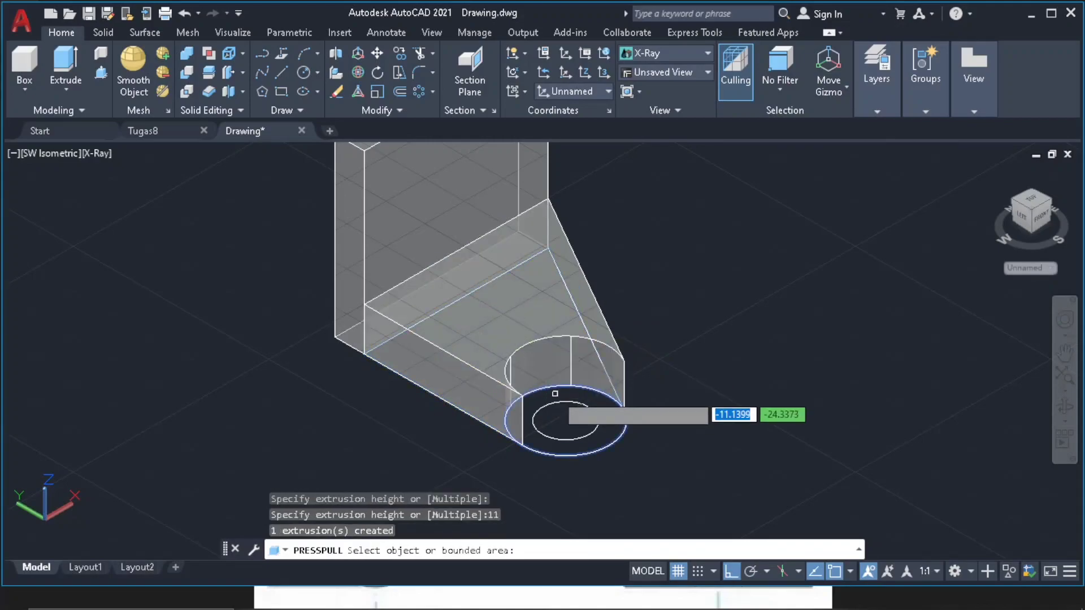
pyautogui.click(557, 393)
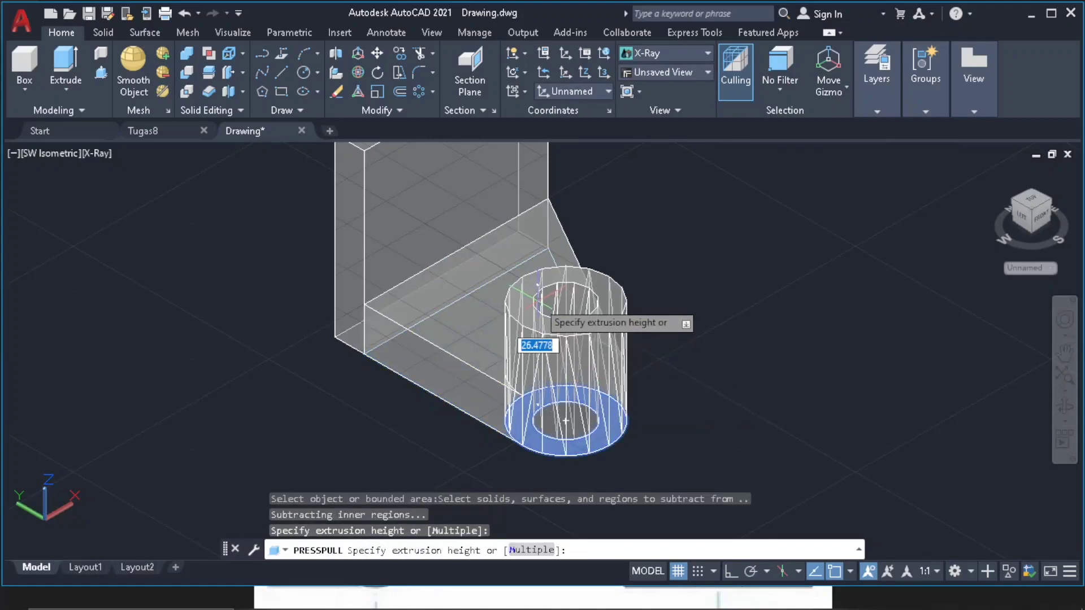
pyautogui.press('Return')
pyautogui.press('F8')
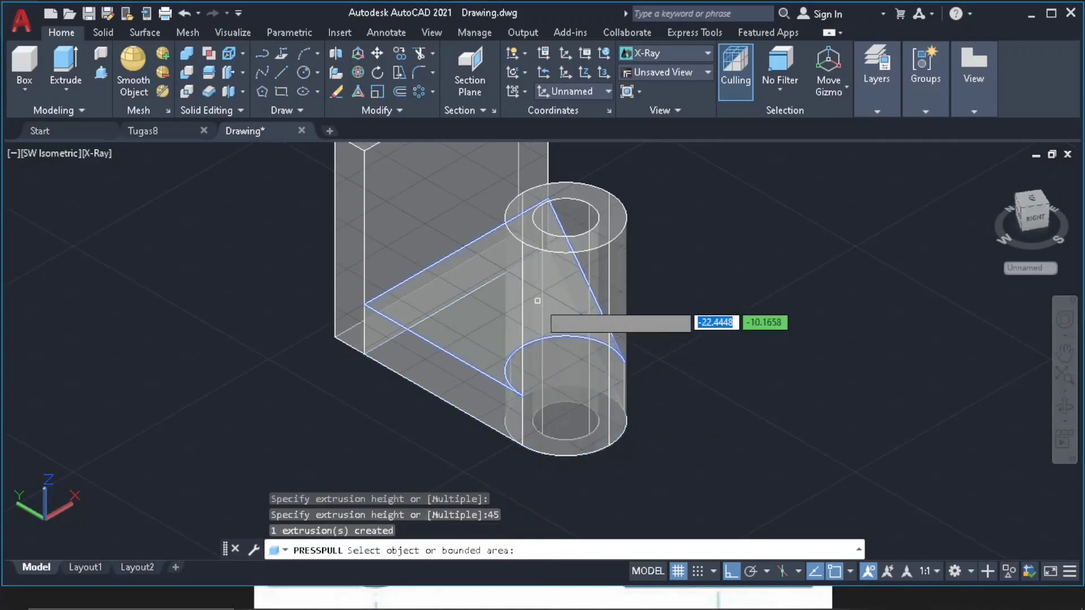
pyautogui.press('Return')
pyautogui.click(490, 327)
# - Move the triangular web up onto the top of the box, then orbit to the back-left view
pyautogui.write('m')
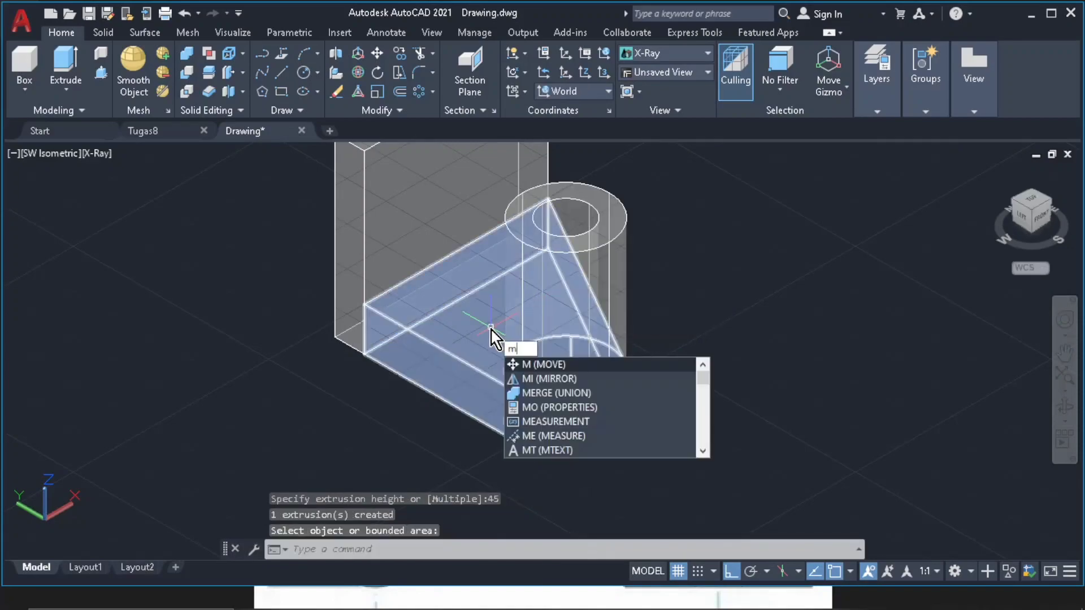
pyautogui.click(525, 367)
pyautogui.click(473, 365)
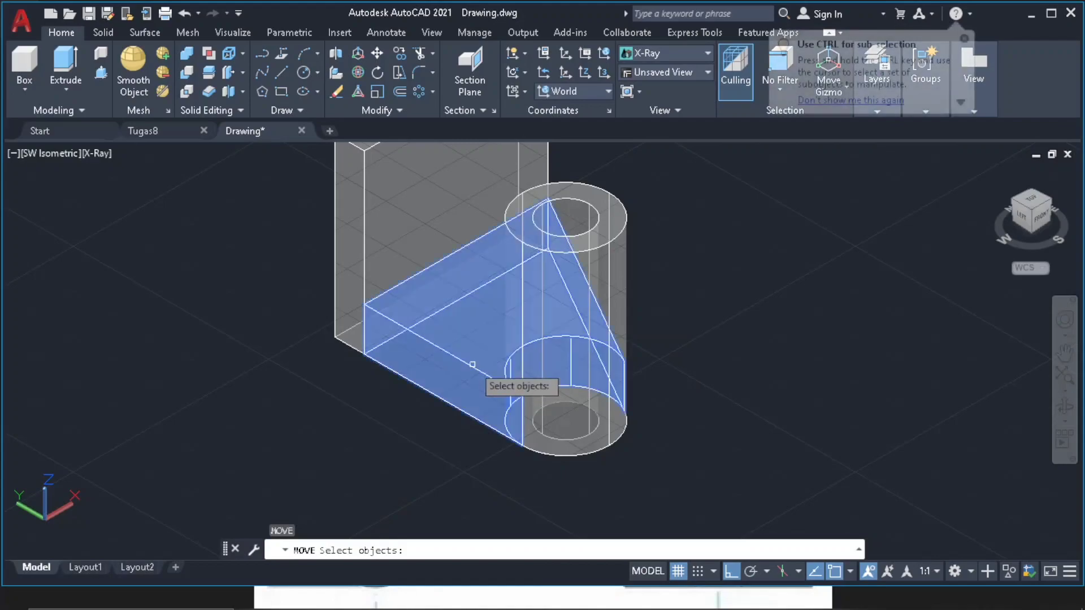
pyautogui.press('Return')
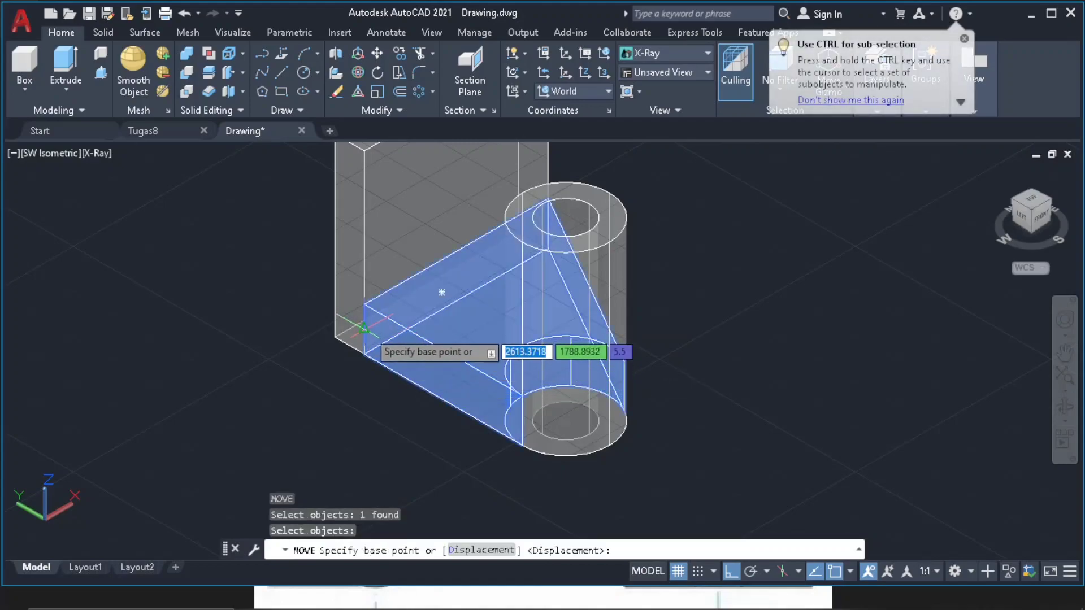
pyautogui.click(365, 328)
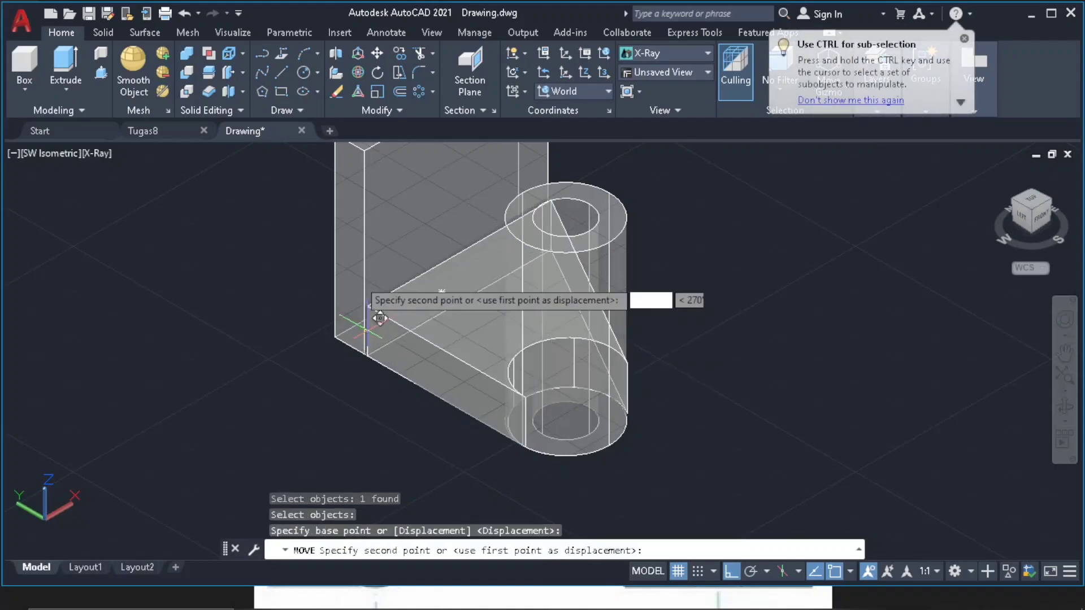
pyautogui.click(367, 238)
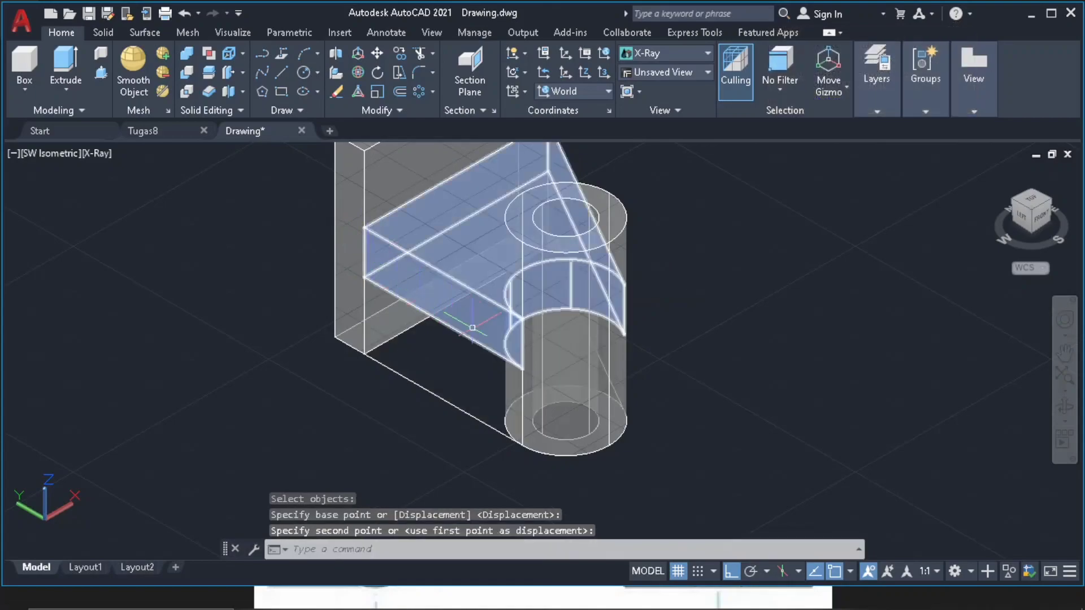
pyautogui.press('Escape')
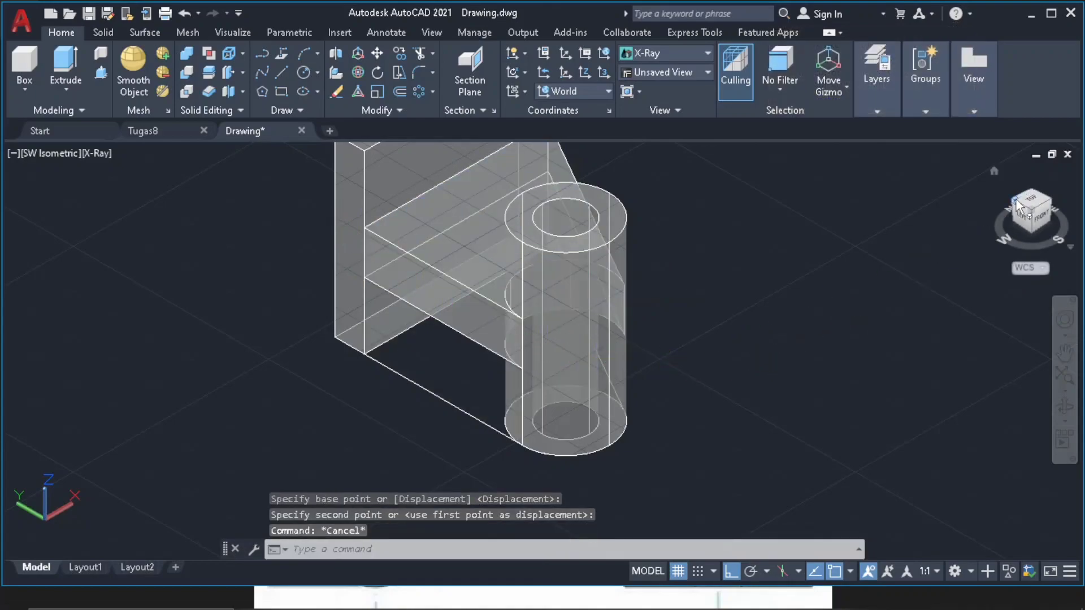
pyautogui.moveTo(1017, 208); pyautogui.dragTo(719, 371)
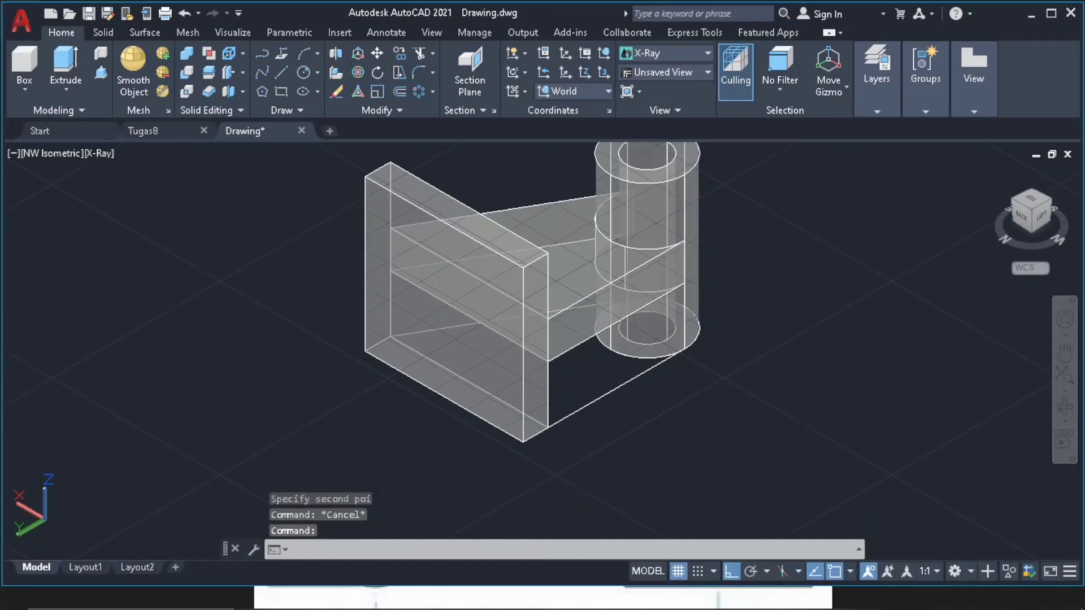
# - Draw a 7.5-long vertical guide line on the plate, starting at a -7.5 offset
pyautogui.write('l')
pyautogui.press('Return')
pyautogui.write('-7.5')
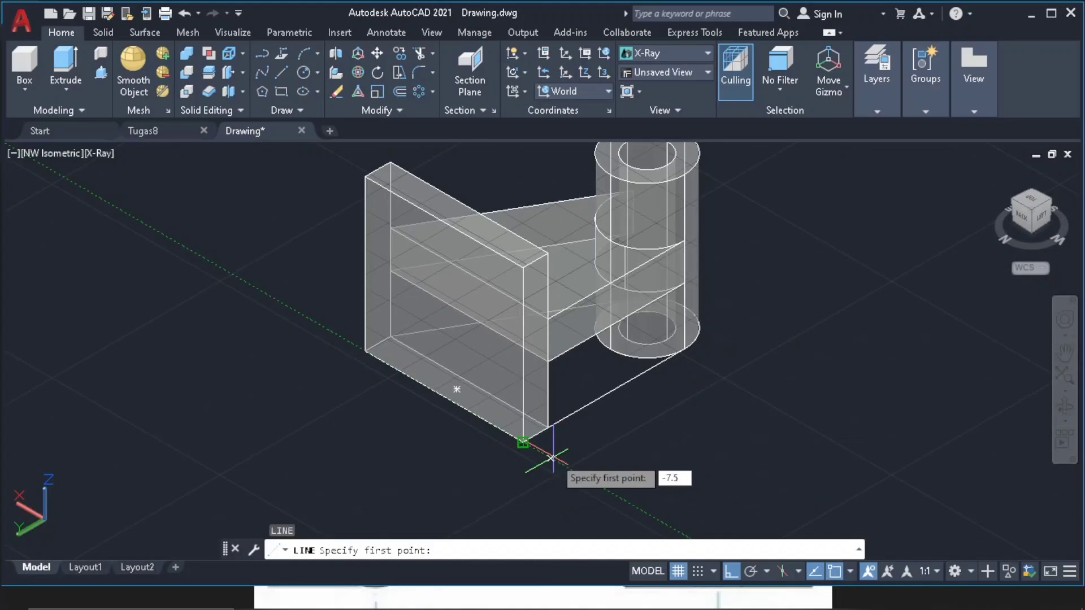
pyautogui.press('Return')
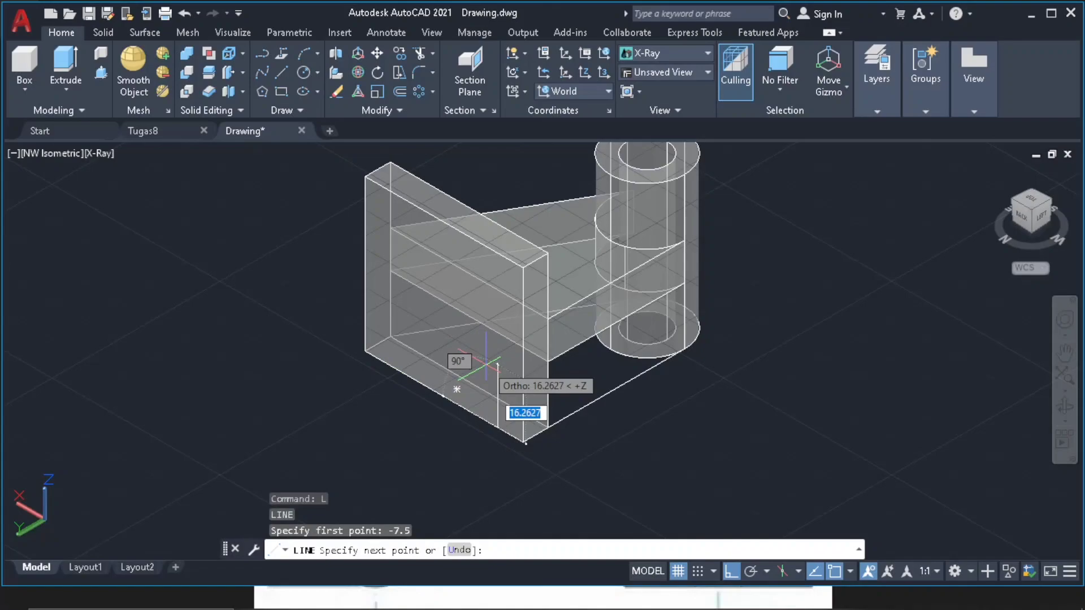
pyautogui.write('7.5')
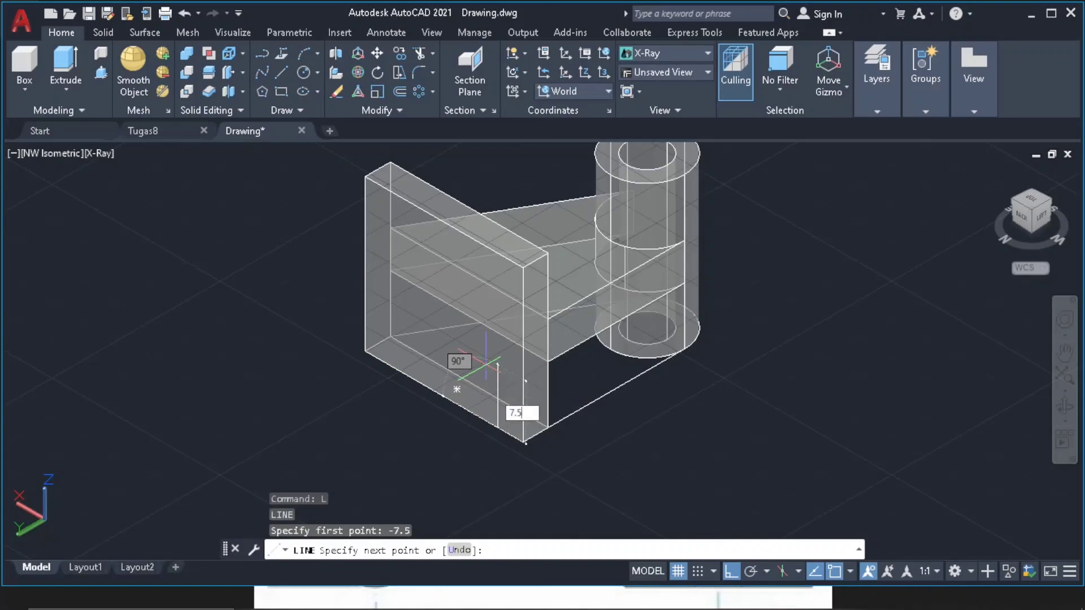
pyautogui.press('Return')
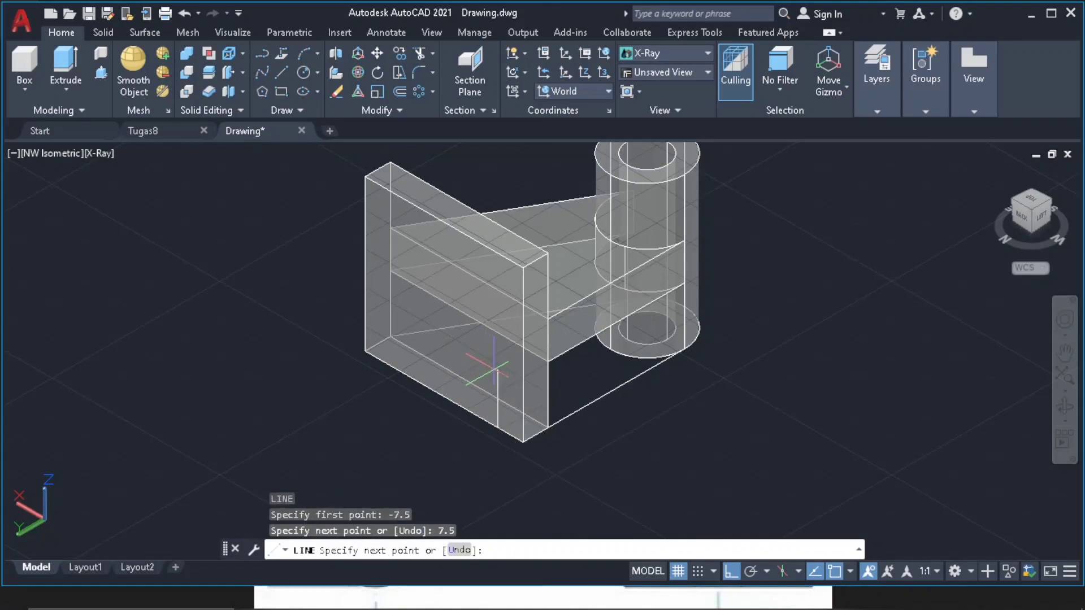
pyautogui.press('Escape')
pyautogui.keyDown('shift'); pyautogui.moveTo(498, 384); pyautogui.dragTo(515, 367, button='middle'); pyautogui.keyUp('shift')
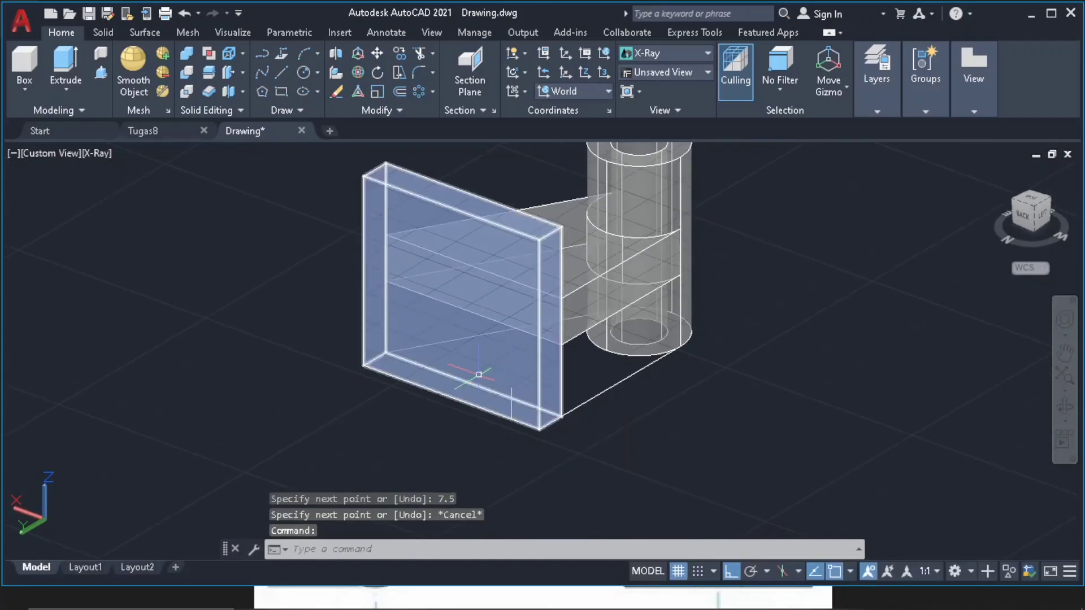
# - Start a circle centred on the plate face at the guide line's end
pyautogui.write('c')
pyautogui.press('Return')
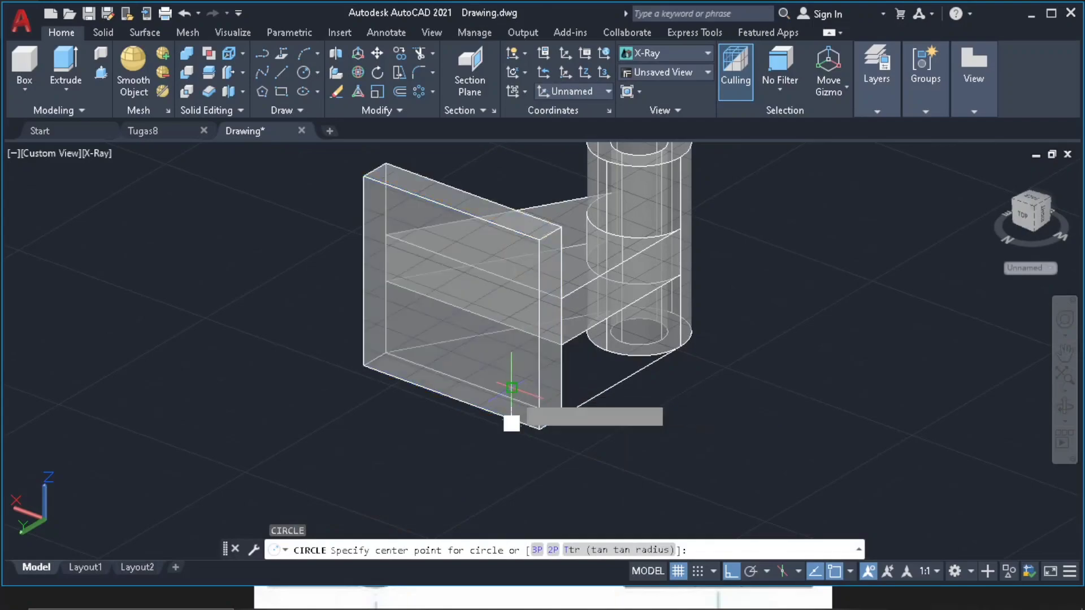
pyautogui.click(511, 389)
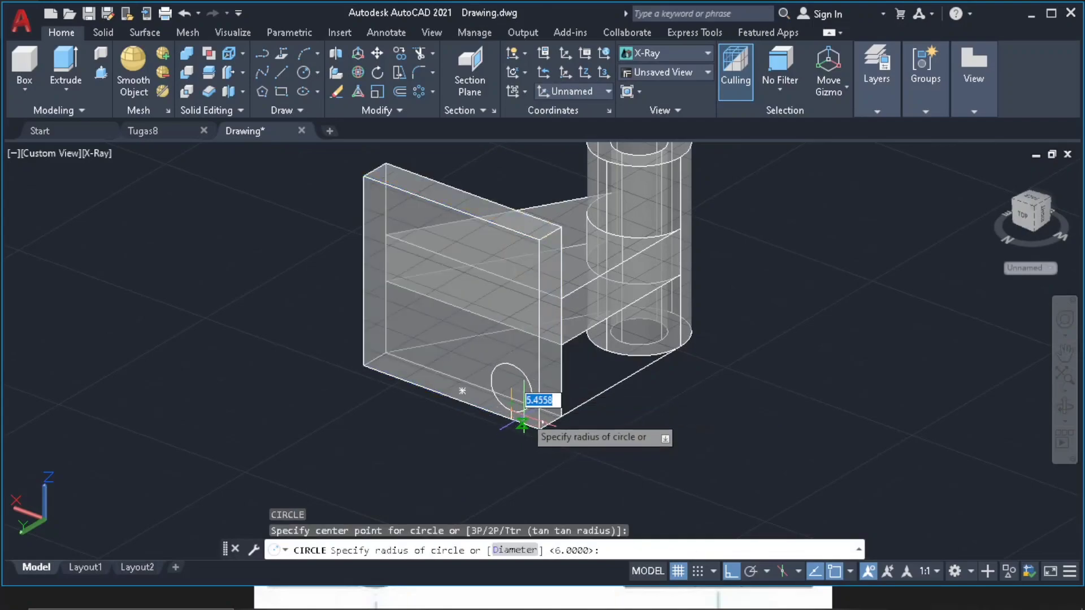
# - Give the circle radius 3.75 and mirror it vertically, keeping the original
pyautogui.write('3.75')
pyautogui.press('Return')
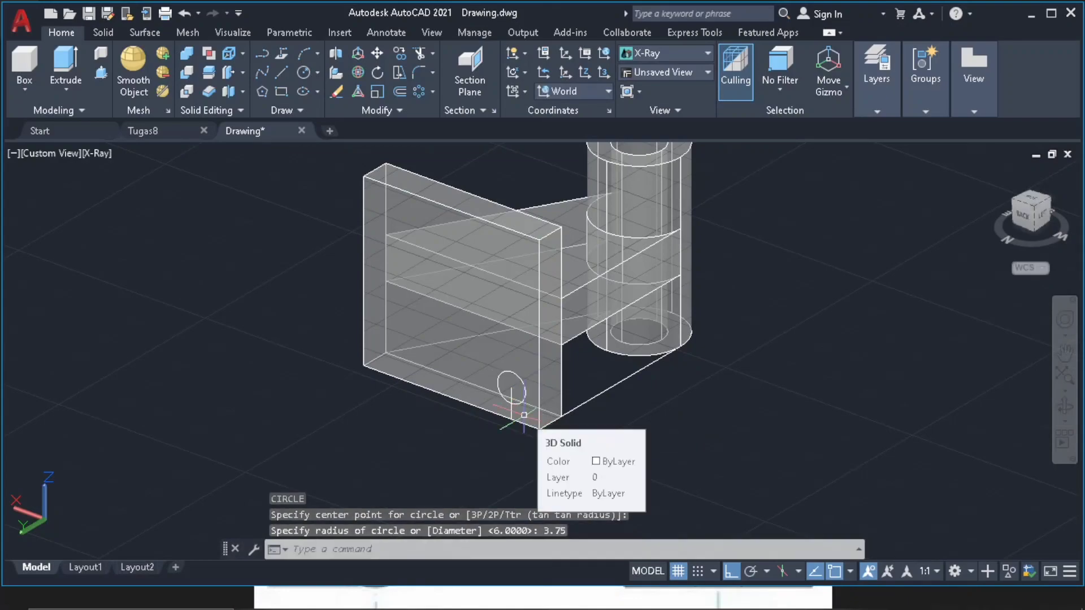
pyautogui.press('Escape')
pyautogui.press('Escape')
pyautogui.click(517, 376)
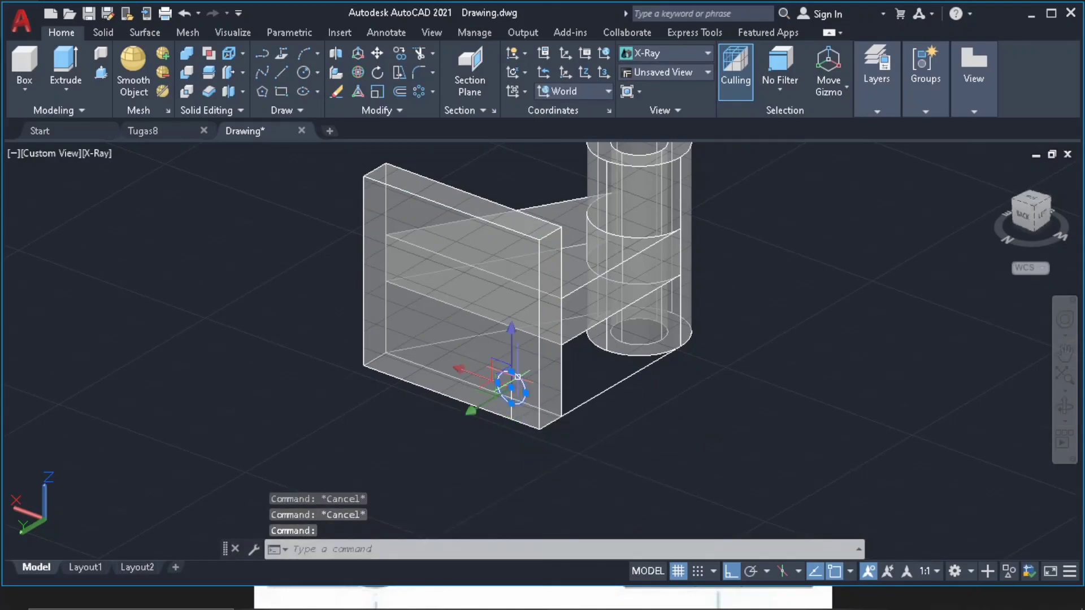
pyautogui.write('mi')
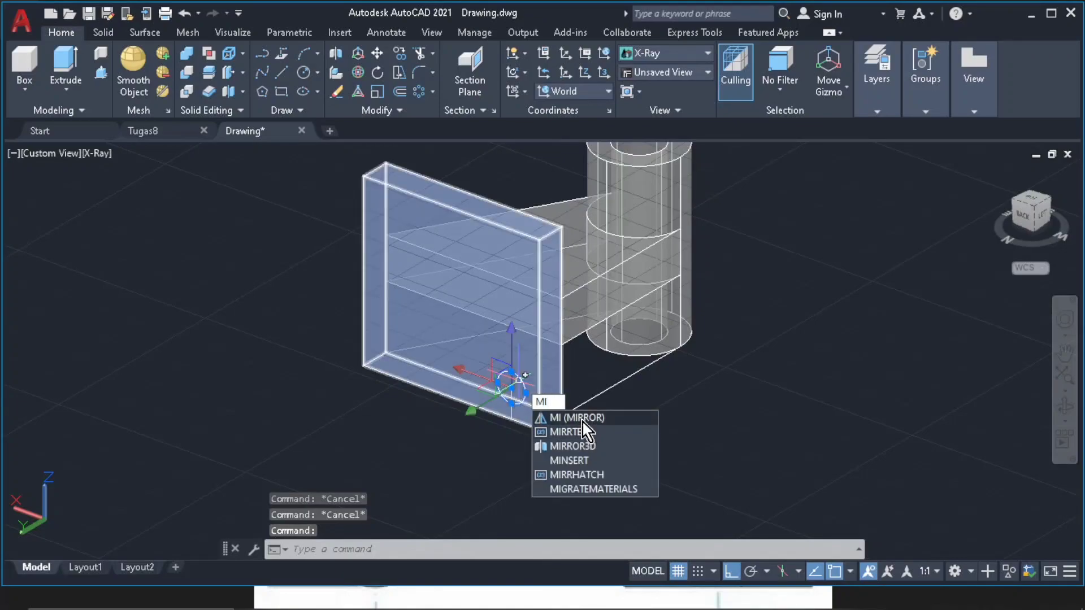
pyautogui.press('Return')
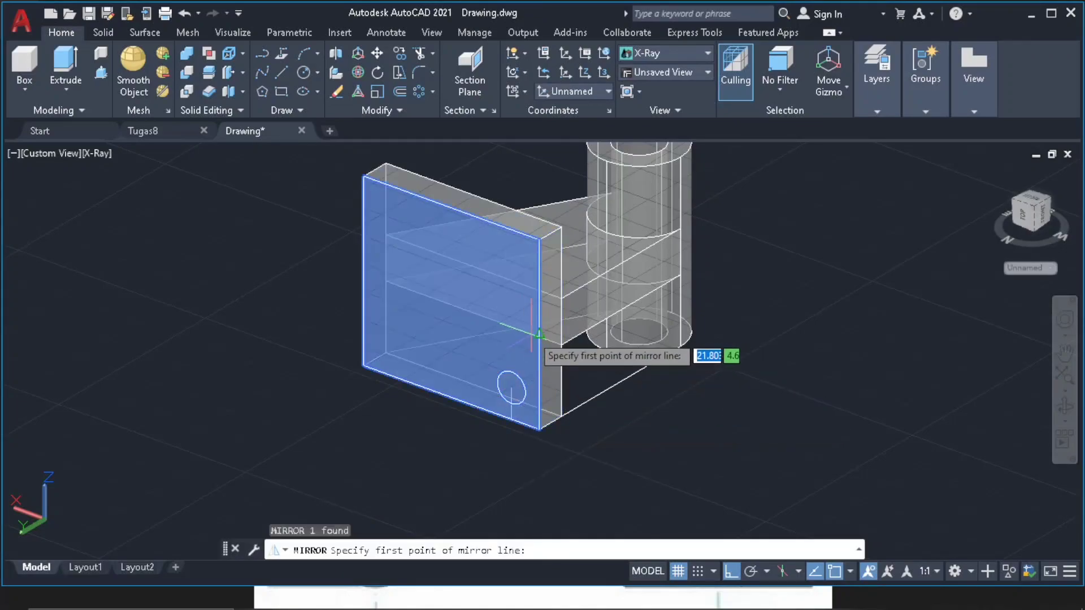
pyautogui.click(540, 334)
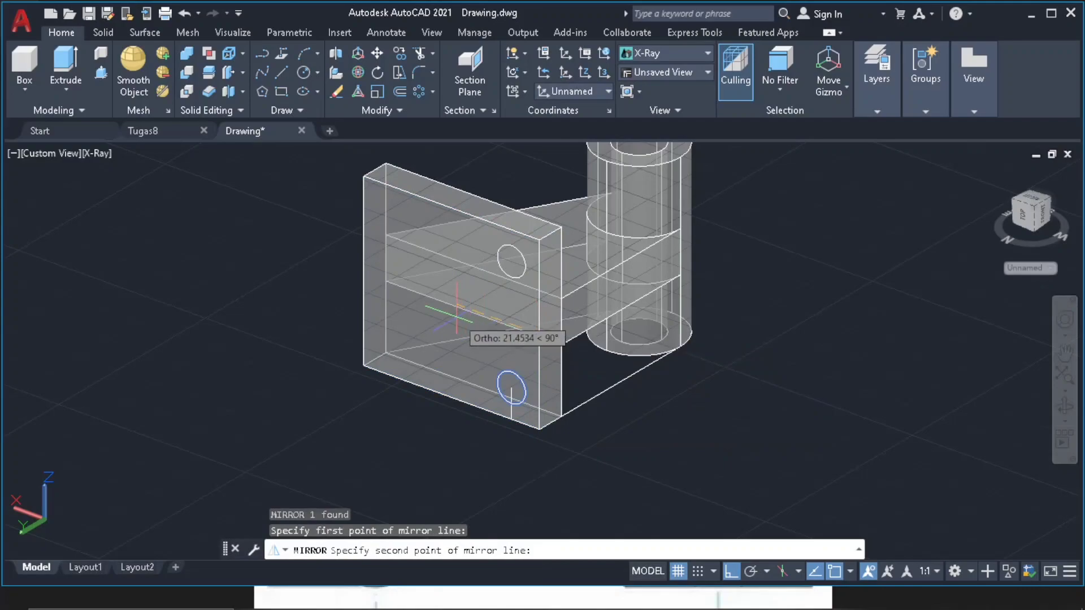
pyautogui.click(362, 269)
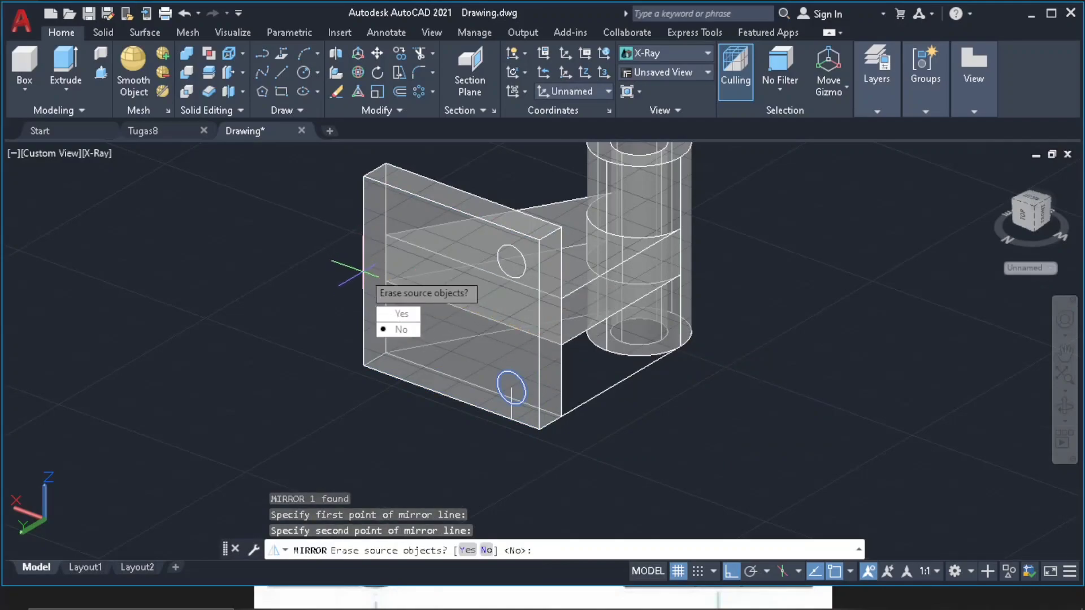
pyautogui.write('N')
pyautogui.press('Return')
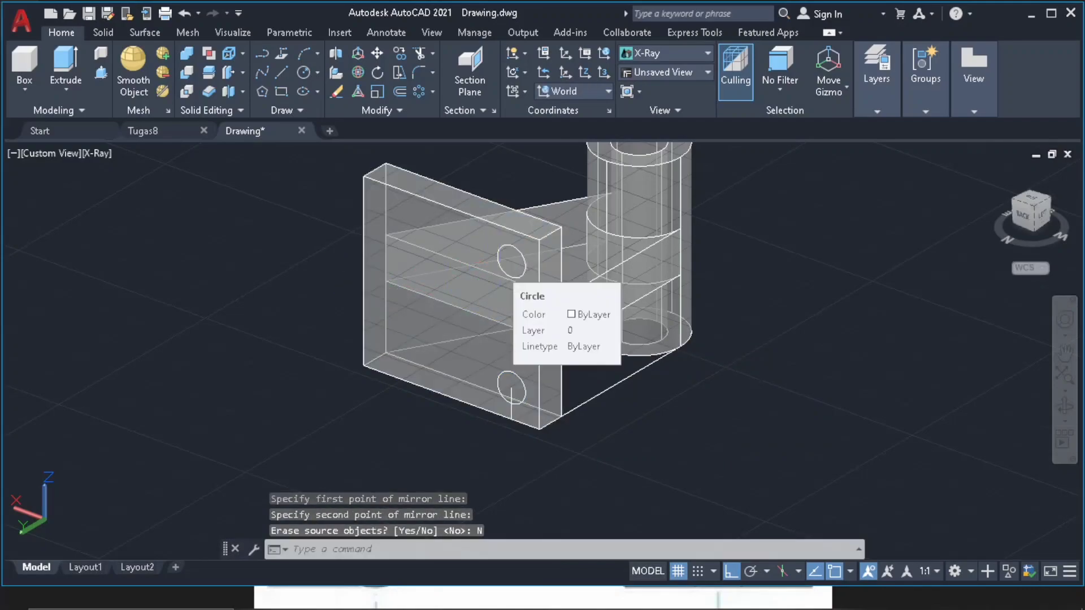
# - Mirror both circles about the plate's top-edge midpoint, keeping the originals
pyautogui.click(499, 268)
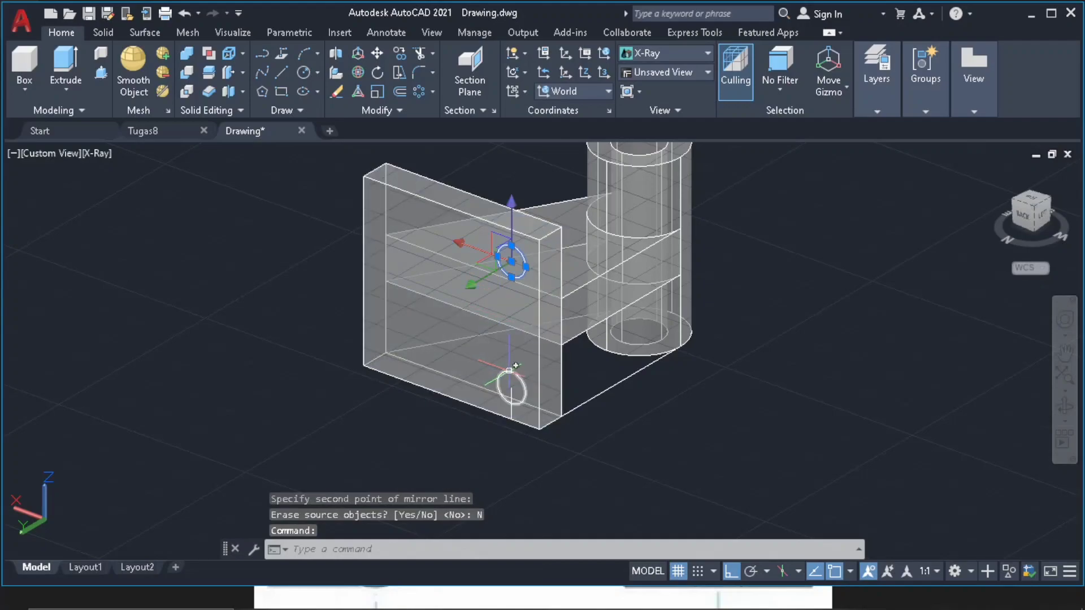
pyautogui.click(510, 370)
pyautogui.write('M')
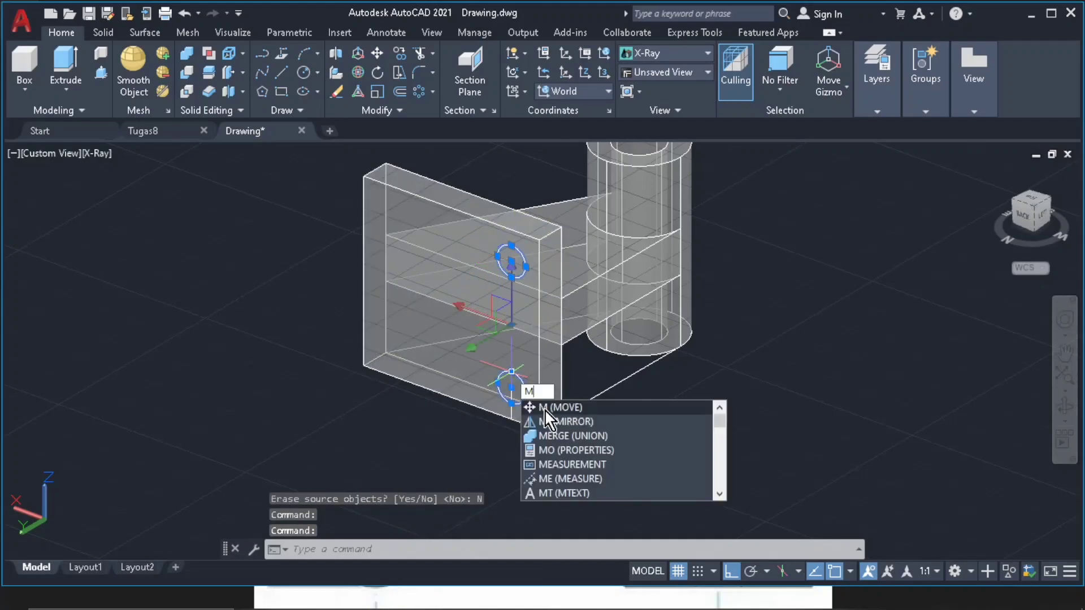
pyautogui.click(547, 421)
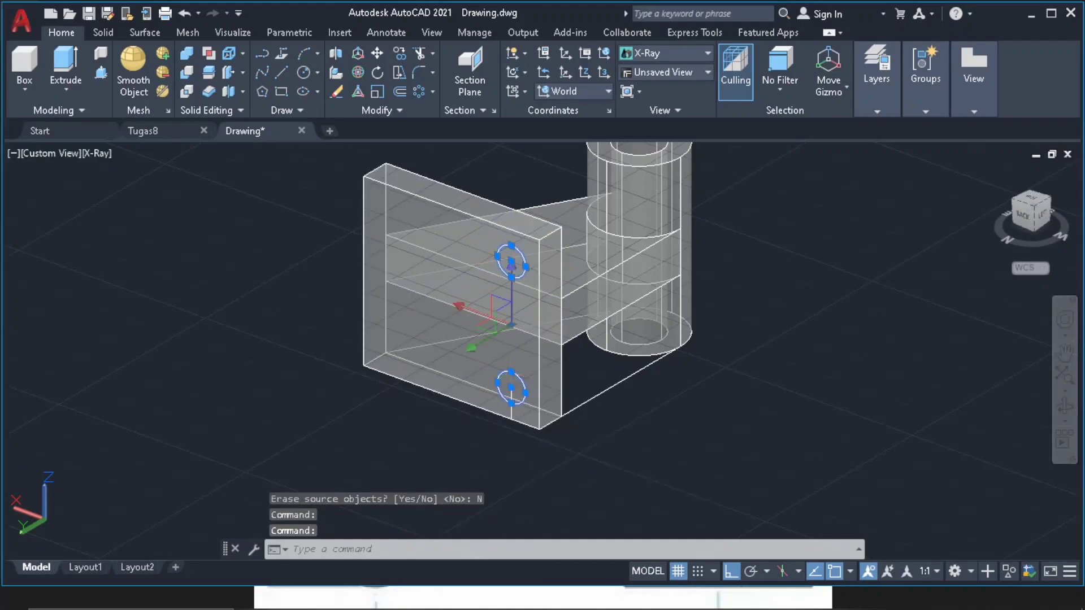
pyautogui.click(454, 207)
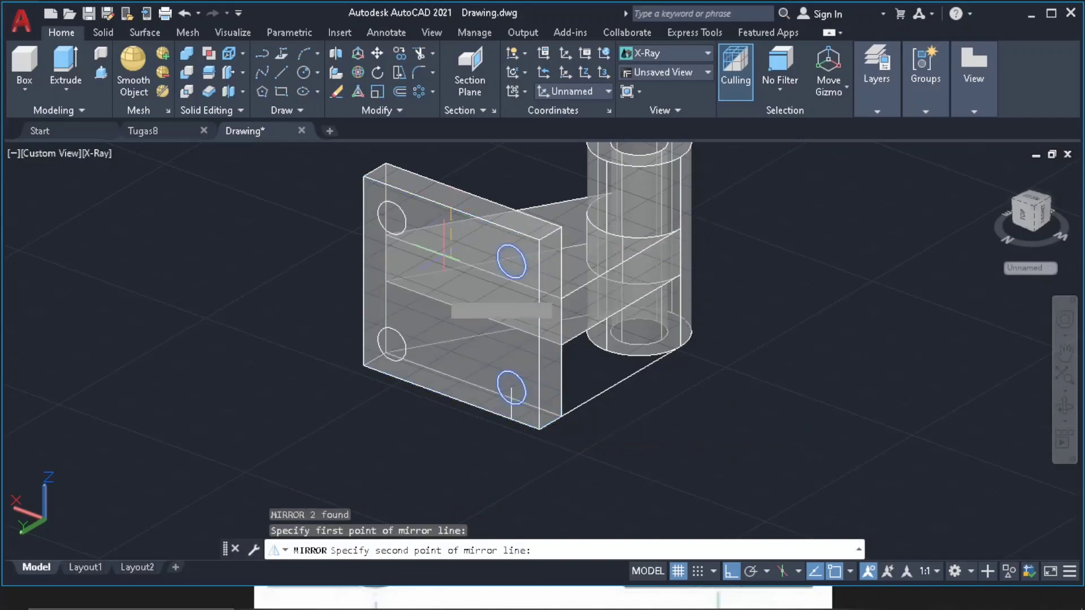
pyautogui.click(446, 395)
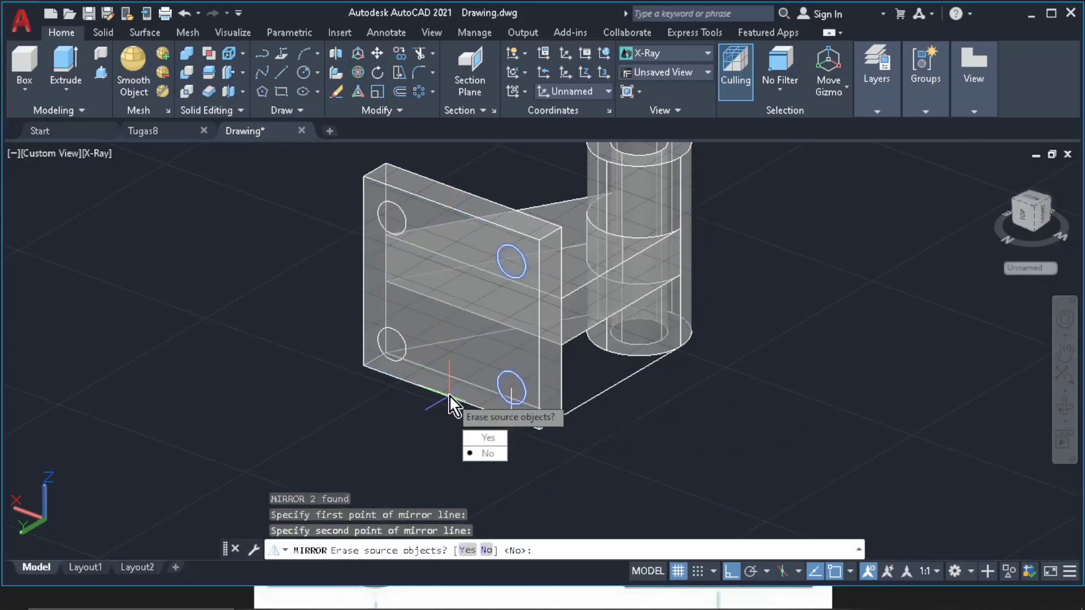
pyautogui.click(481, 449)
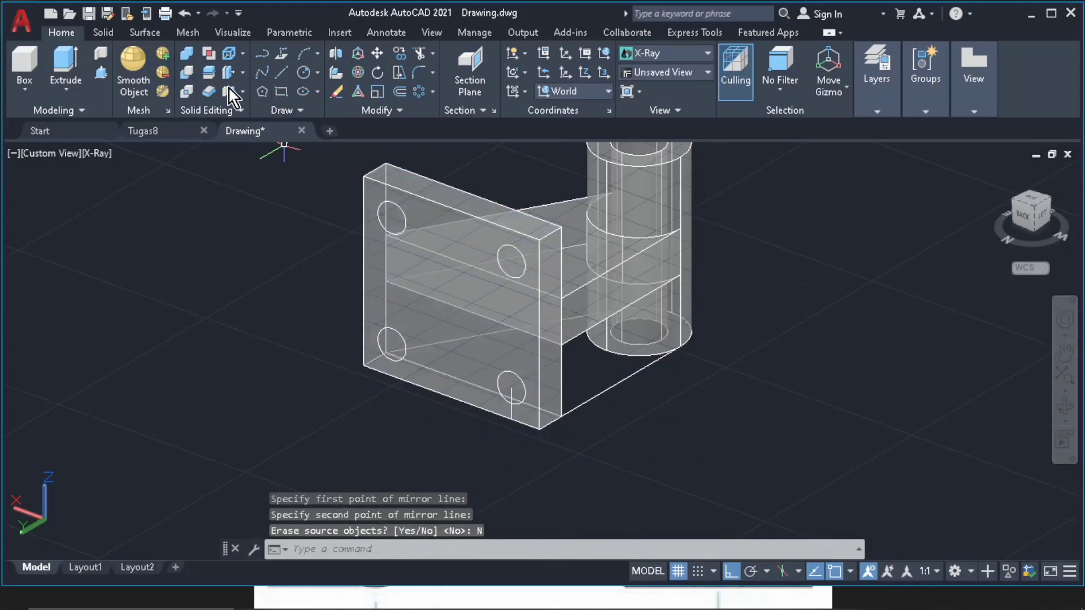
# - Press-pull the four circles through the plate as holes
pyautogui.click(103, 74)
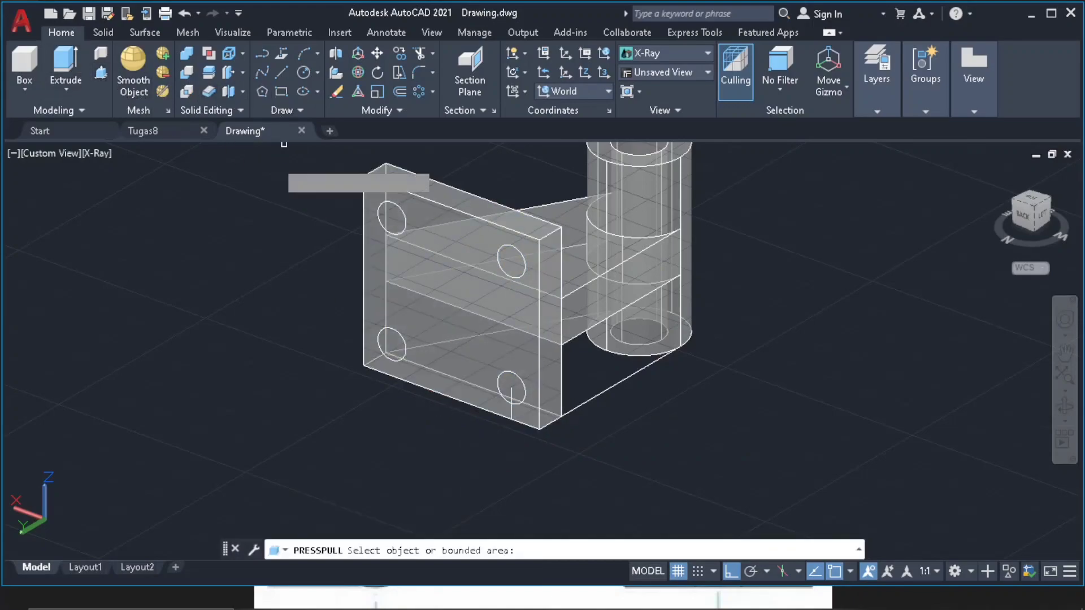
pyautogui.click(392, 218)
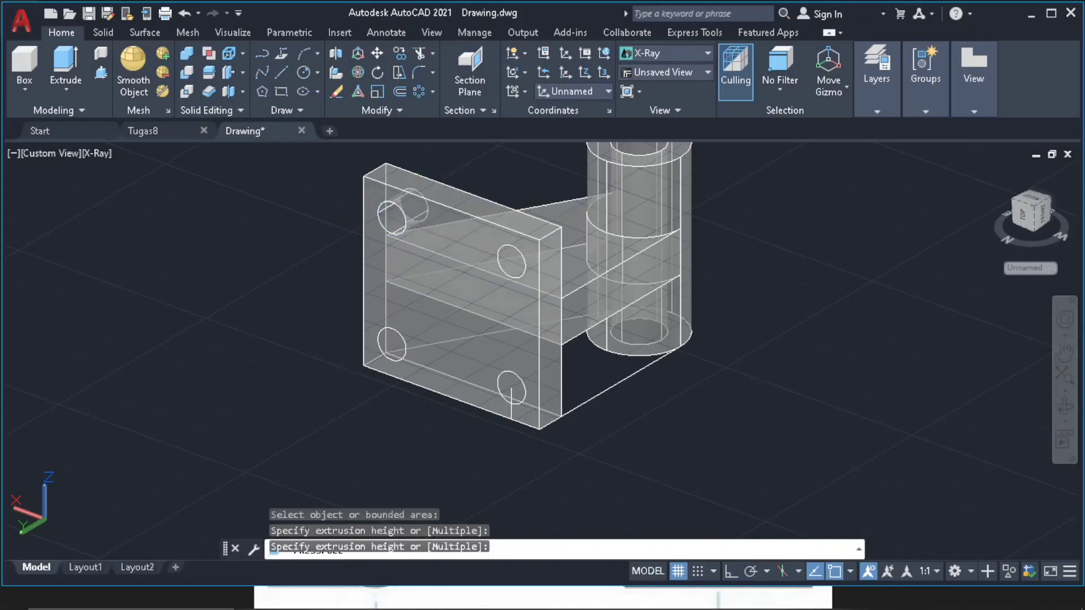
pyautogui.click(512, 261)
pyautogui.click(540, 229)
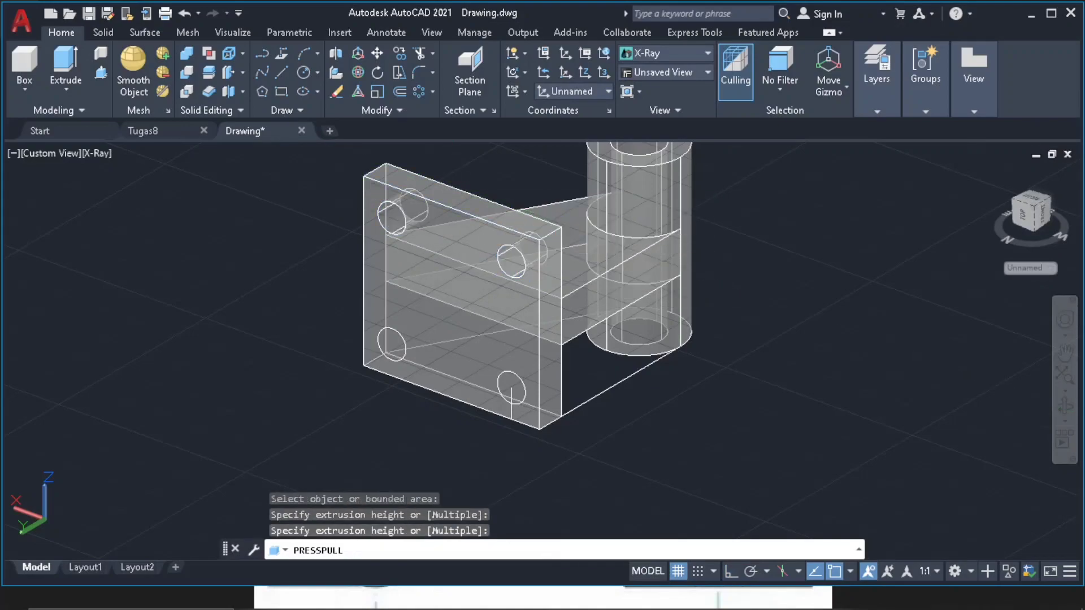
pyautogui.click(392, 344)
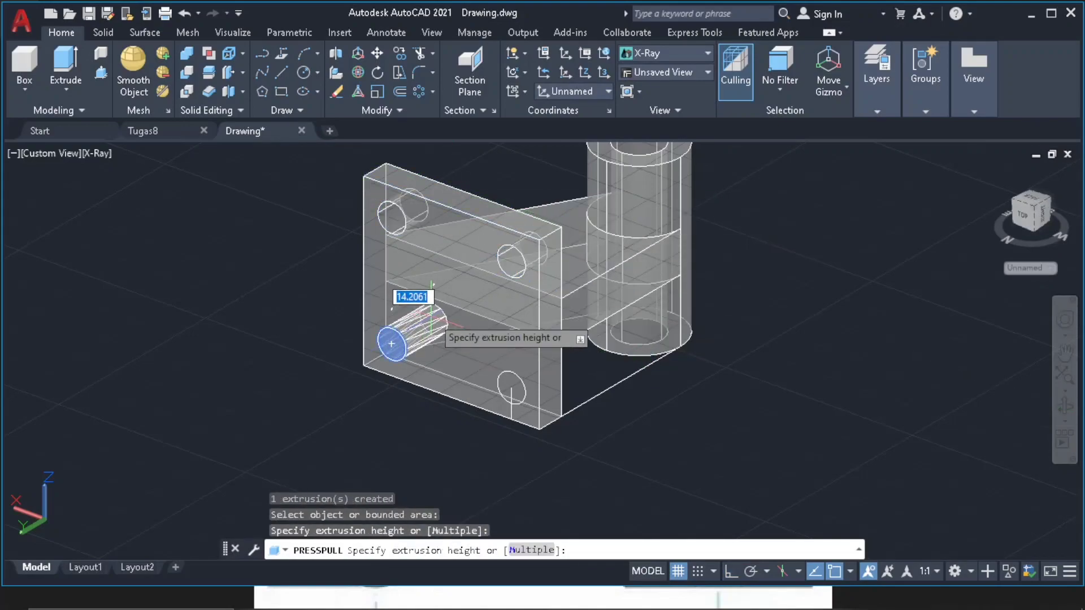
pyautogui.click(511, 389)
pyautogui.press('F8')
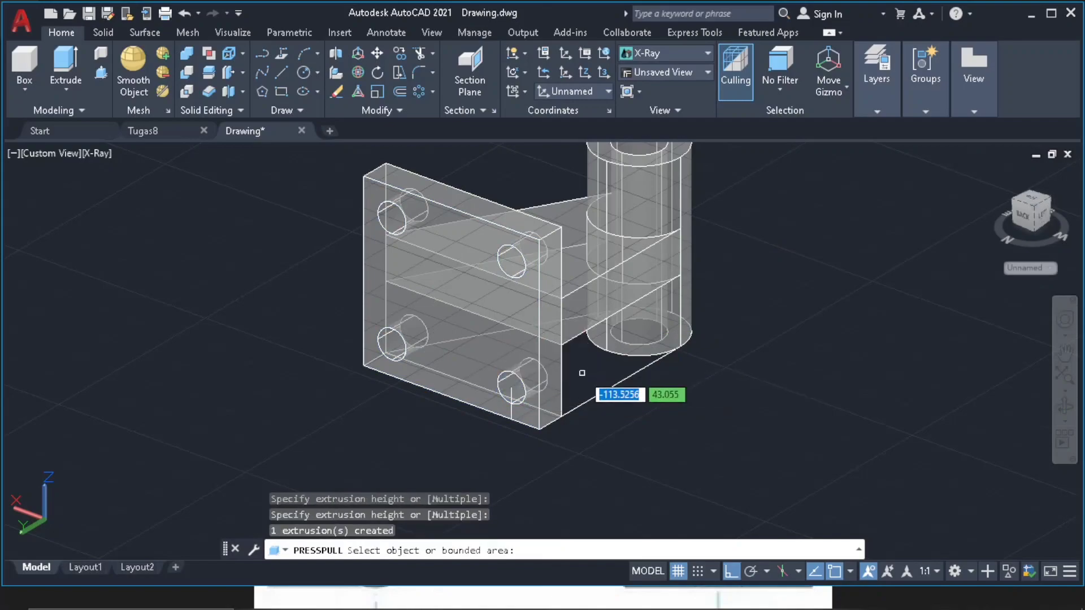
pyautogui.press('Return')
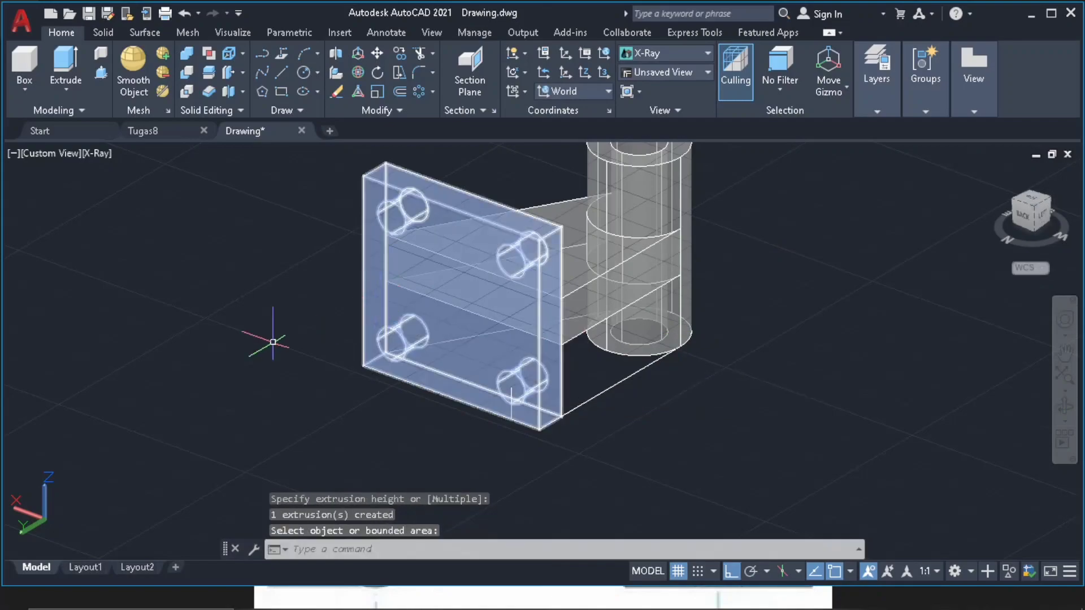
# - Union the plate, web and cylinder into one solid and zoom out
pyautogui.write('Uni')
pyautogui.press('Return')
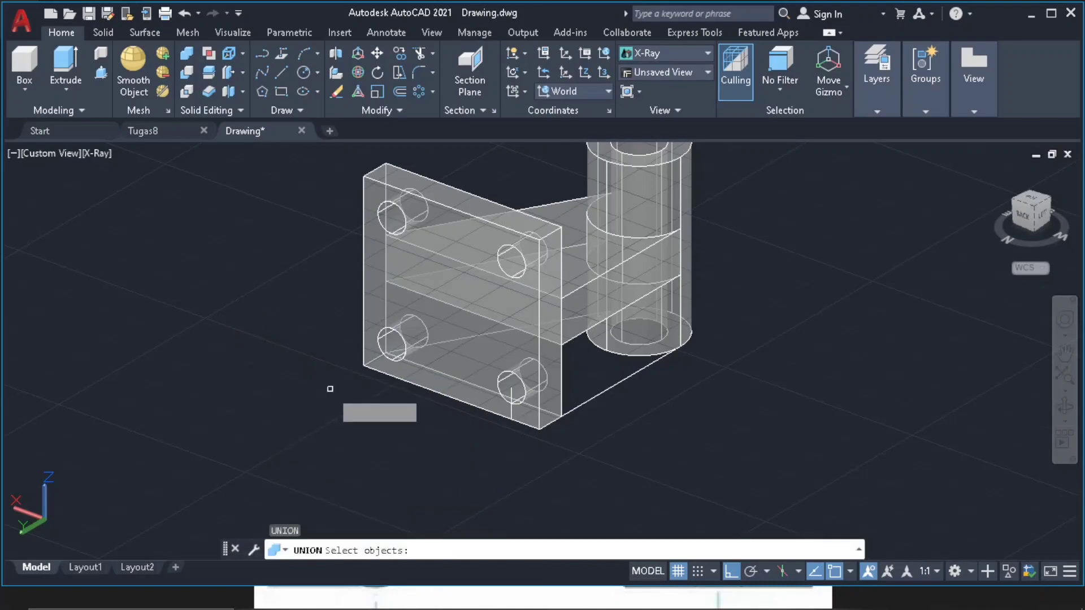
pyautogui.click(436, 333)
pyautogui.click(573, 285)
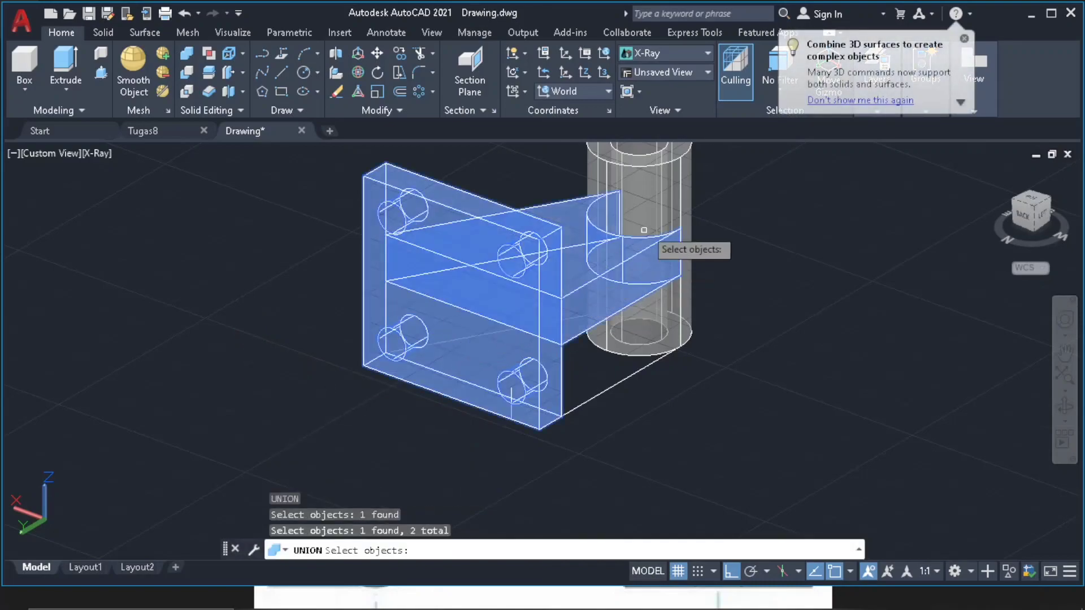
pyautogui.click(644, 227)
pyautogui.press('Return')
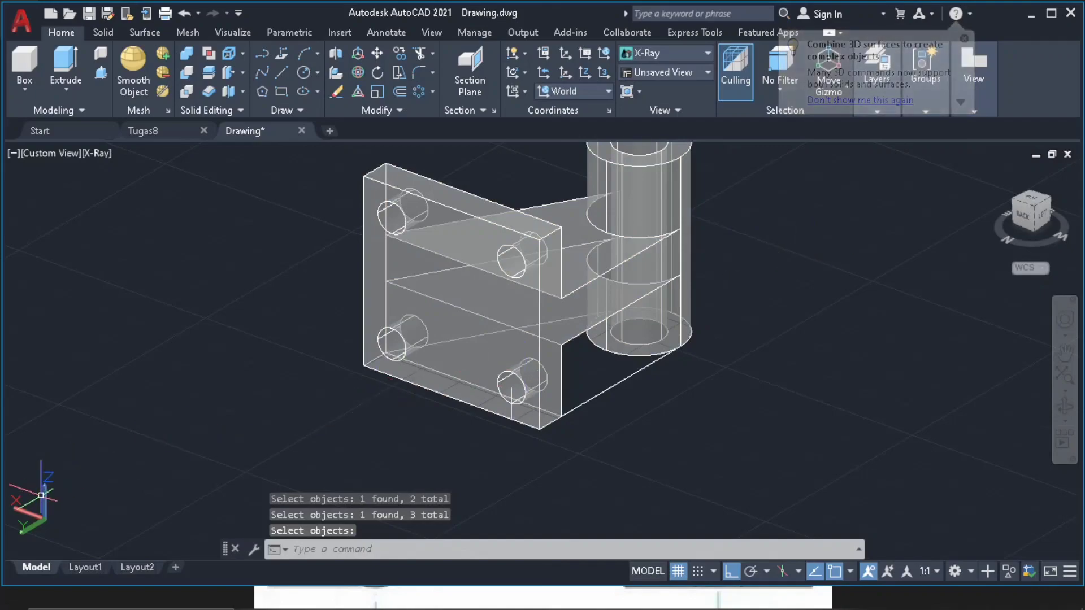
pyautogui.scroll(-2, 340, 397)
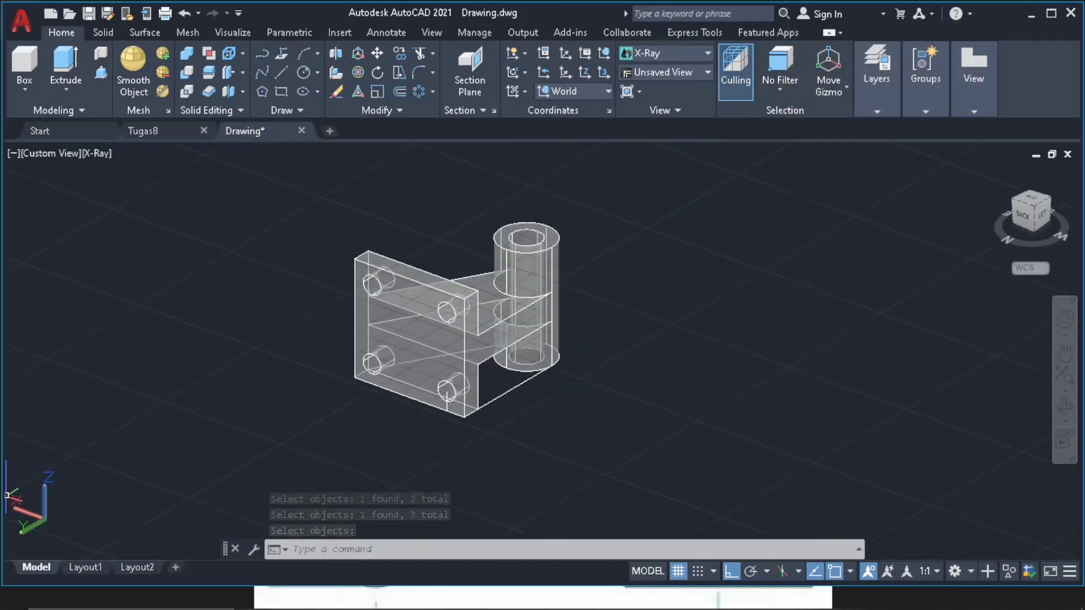
# - Re-aim the UCS Z axis and move the bracket solid aside along Y
pyautogui.click(44, 482)
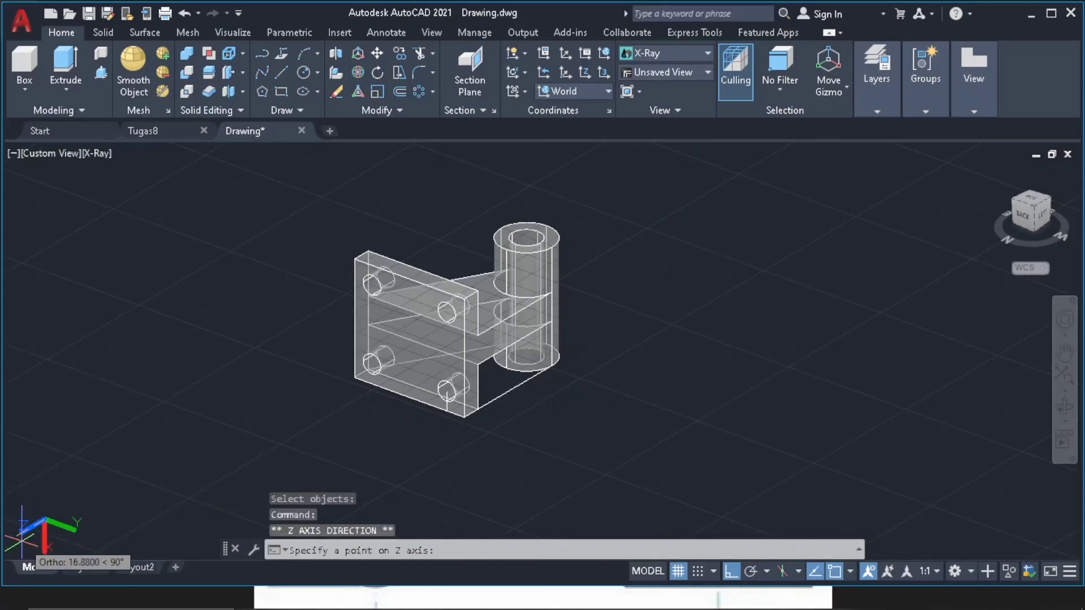
pyautogui.click(45, 547)
pyautogui.click(397, 338)
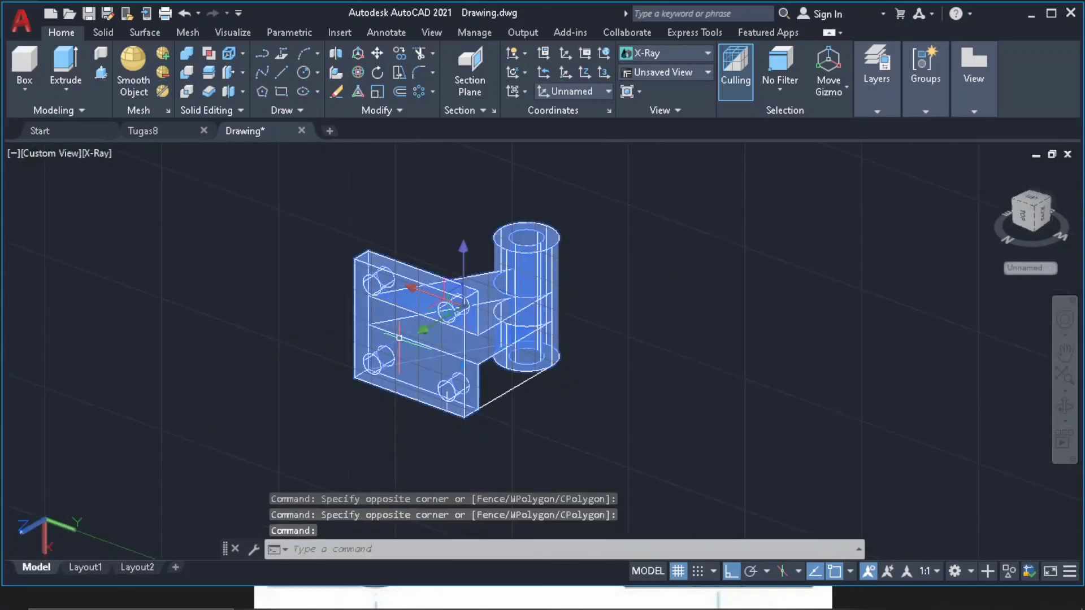
pyautogui.click(459, 306)
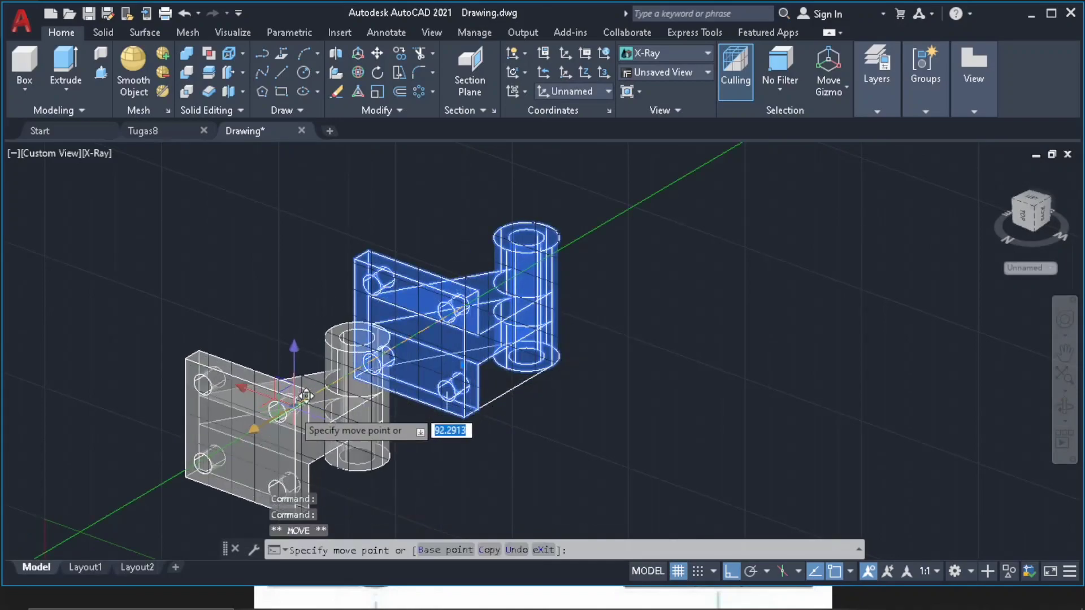
pyautogui.click(292, 408)
pyautogui.press('Escape')
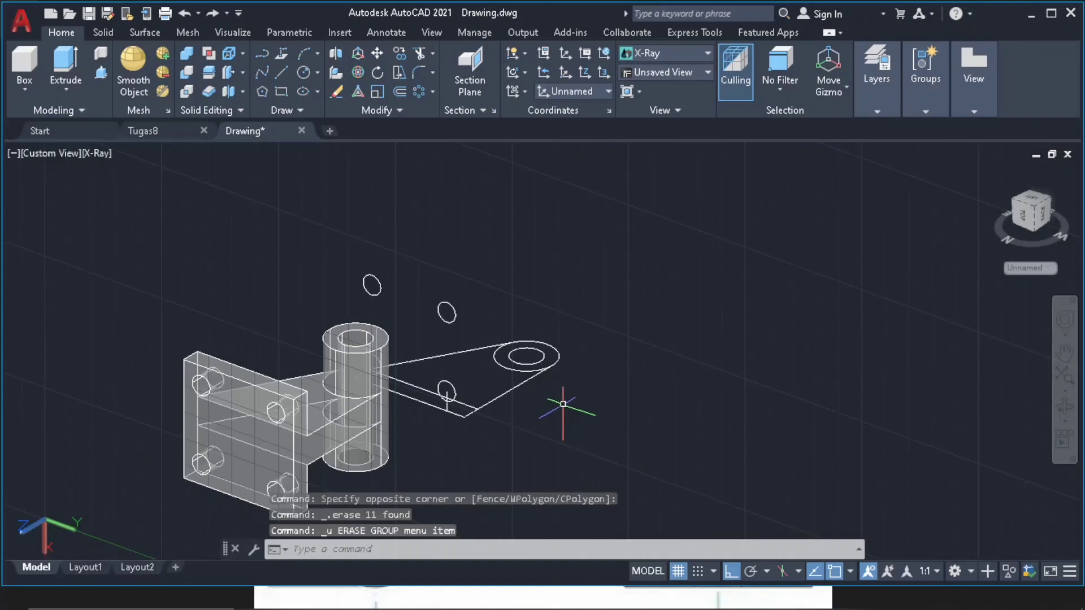
# - Delete the leftover triangular outline and hole circles
pyautogui.keyDown('shift'); pyautogui.moveTo(562, 403); pyautogui.dragTo(432, 338, button='middle'); pyautogui.keyUp('shift')
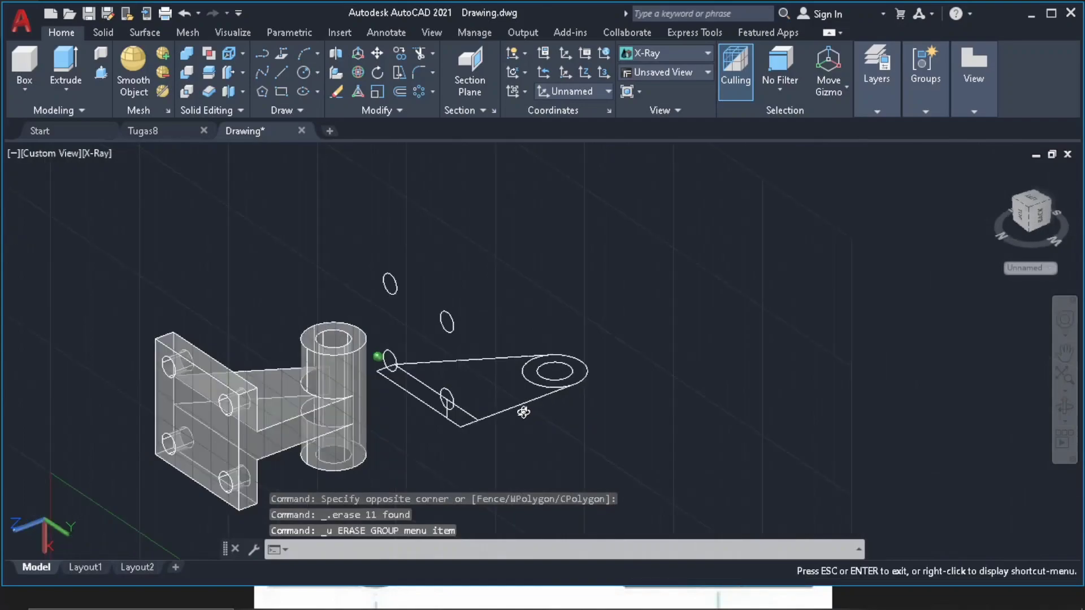
pyautogui.click(379, 262)
pyautogui.click(608, 454)
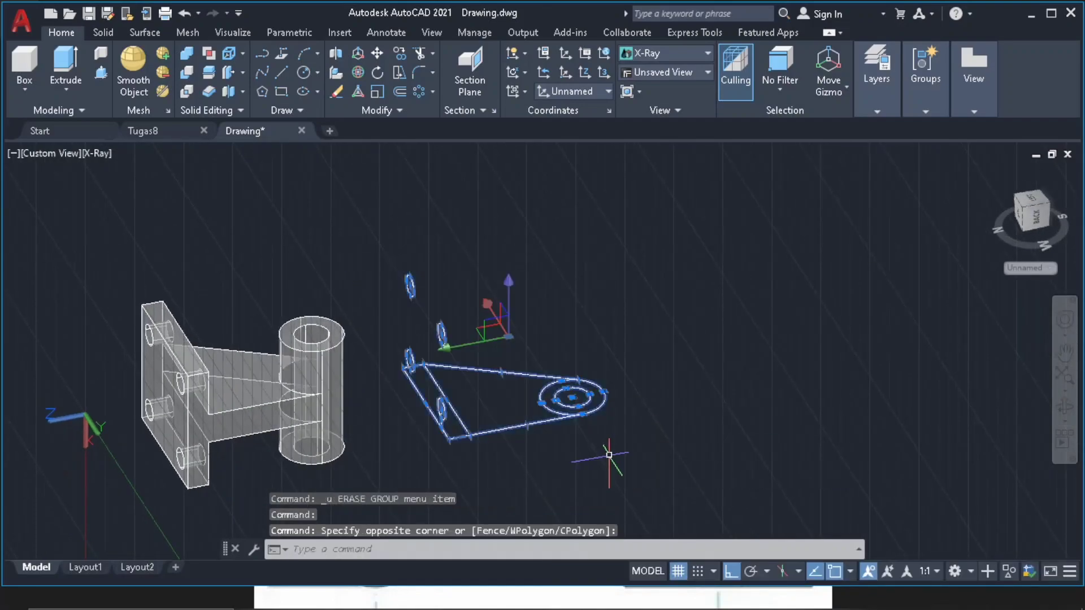
pyautogui.press('Delete')
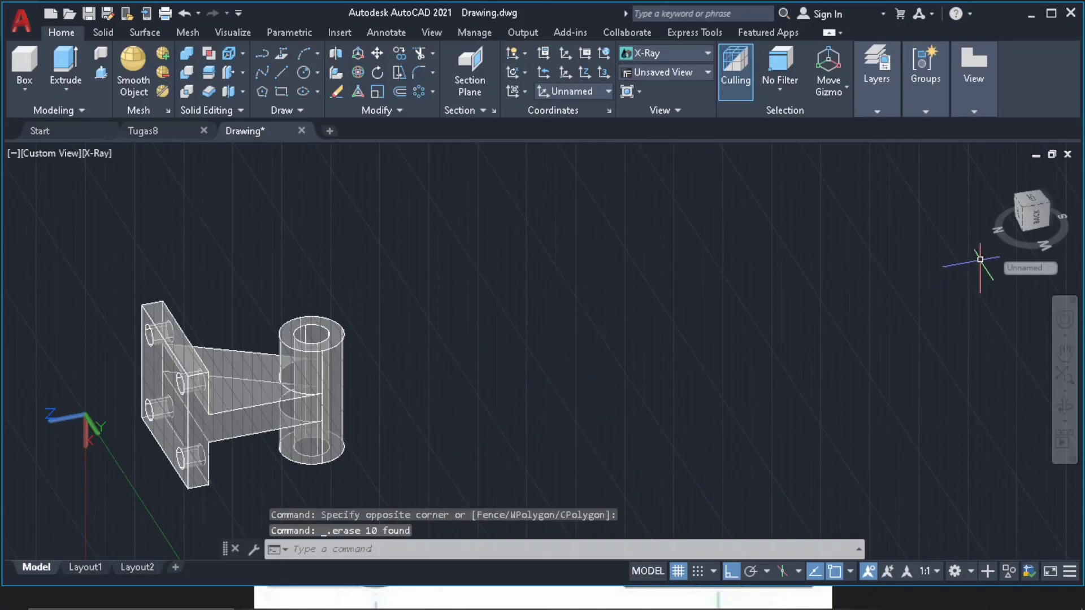
# - View the bracket from NW isometric, then paste it into Tugas8.dwg beside the title block
pyautogui.click(1028, 218)
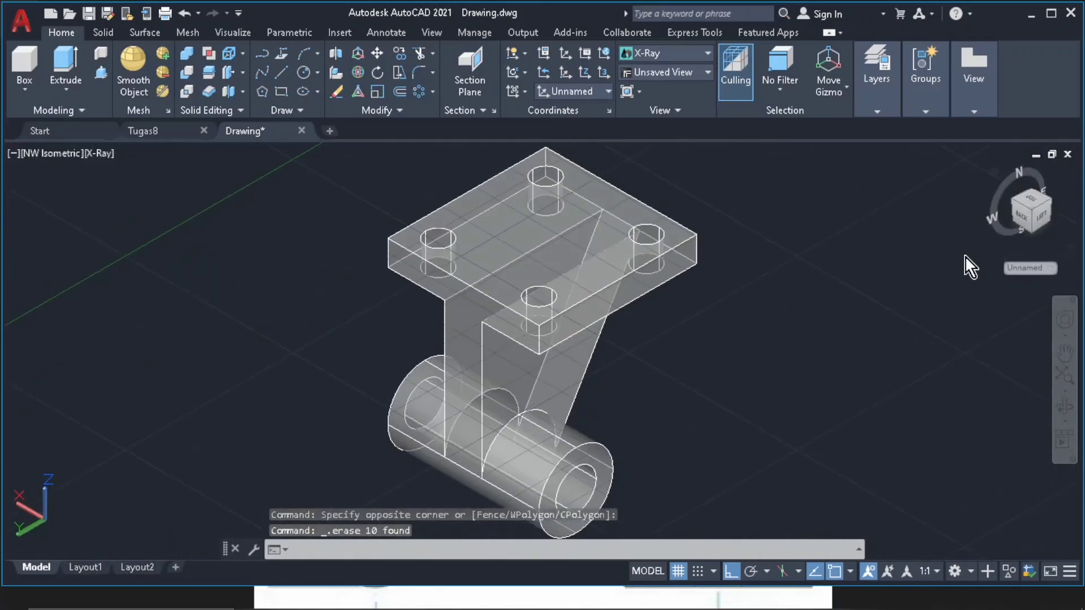
pyautogui.moveTo(588, 368); pyautogui.dragTo(571, 303, button='middle')
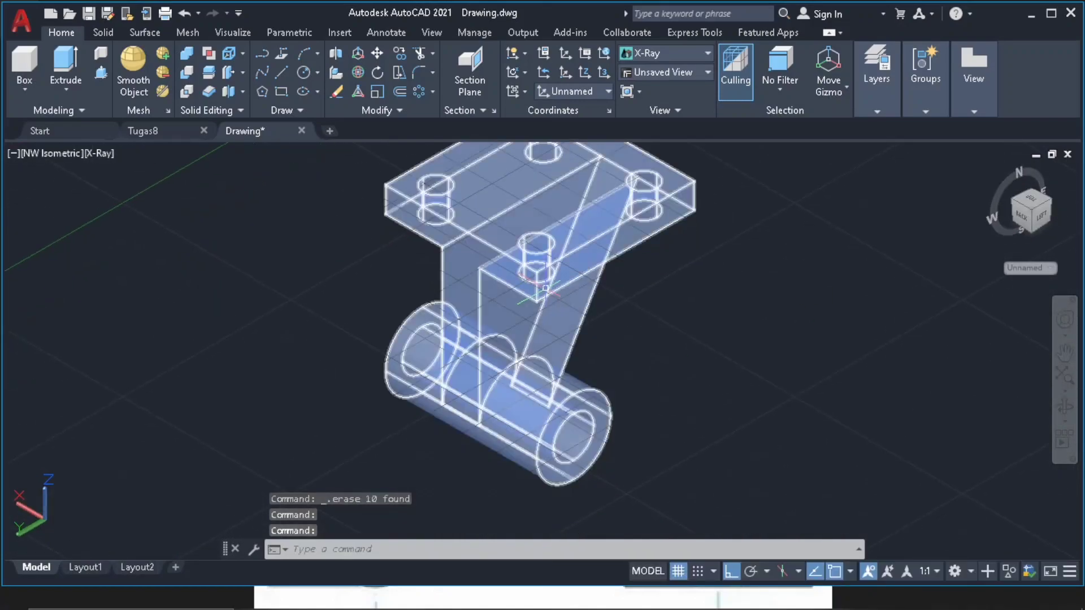
pyautogui.scroll(-2, 545, 288)
pyautogui.click(568, 262)
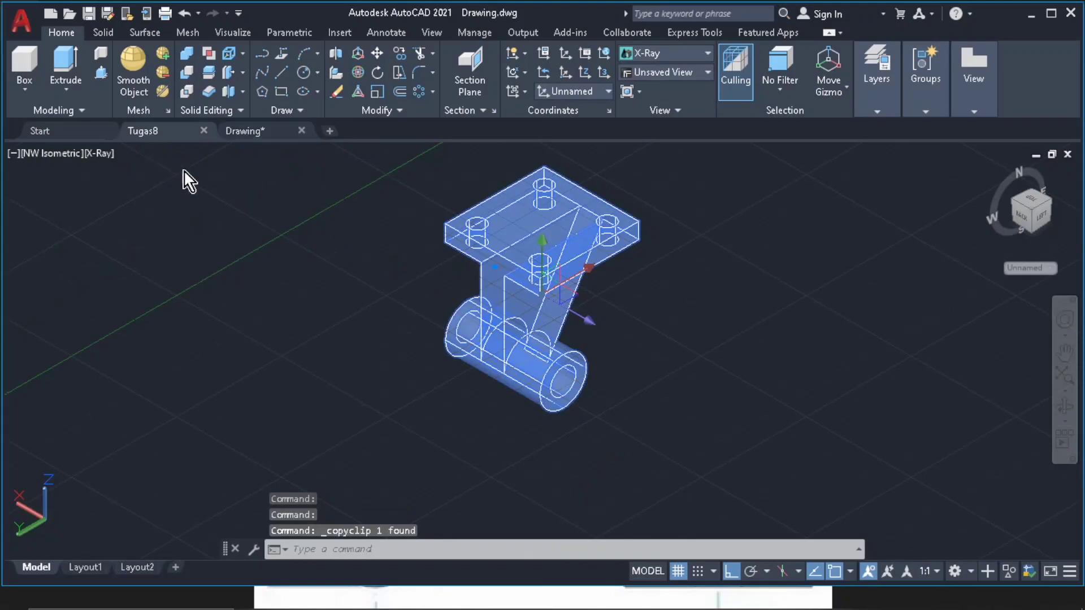
pyautogui.hotkey('ctrl', 'Tab')
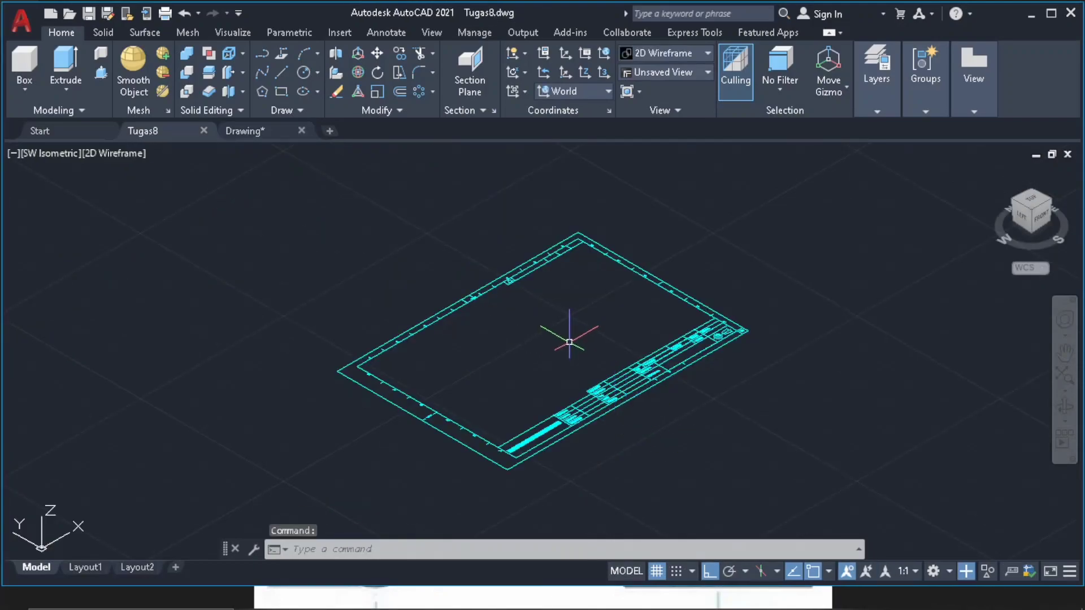
pyautogui.hotkey('ctrl', 'v')
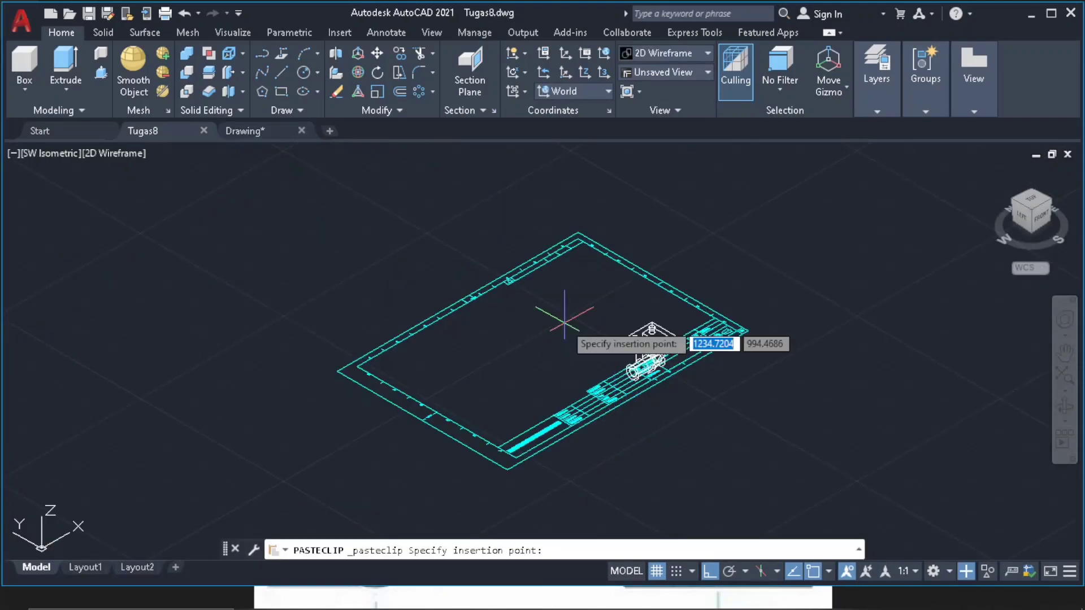
pyautogui.click(686, 400)
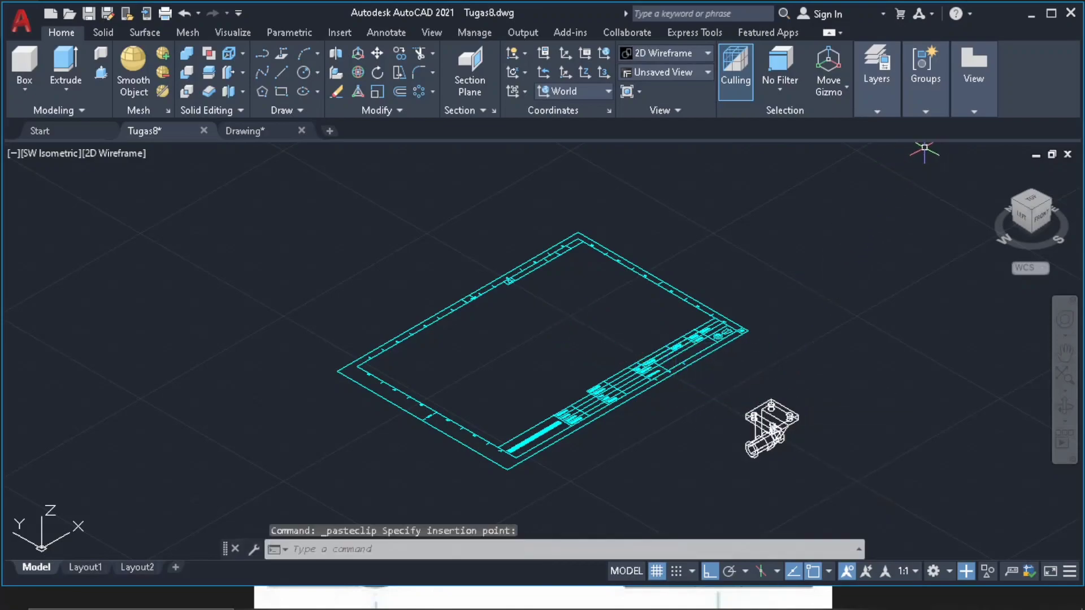
pyautogui.moveTo(973, 78)
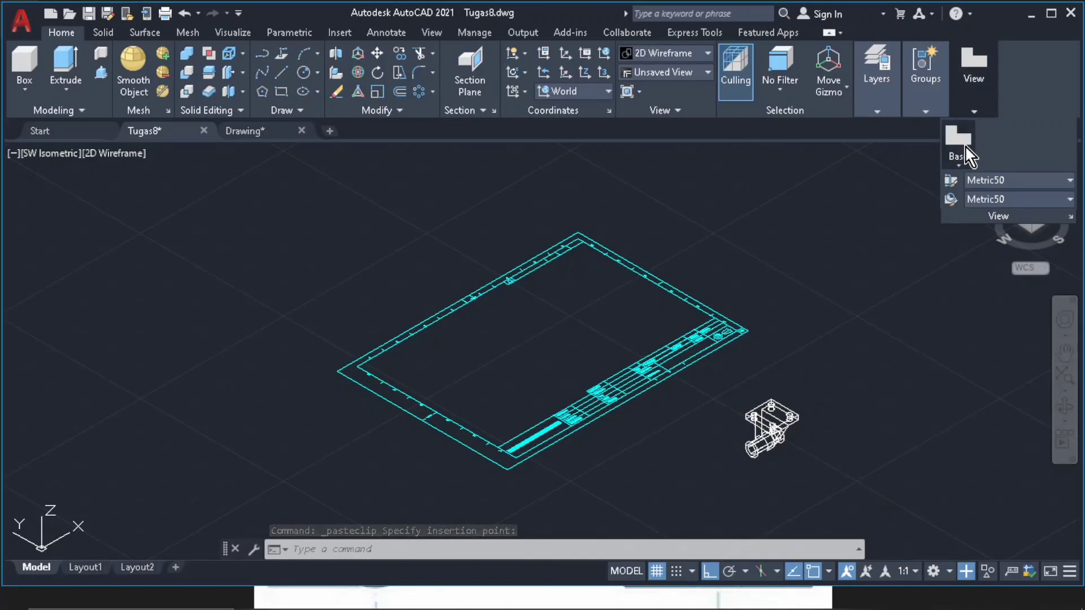
# - Create a left-oriented base view of the bracket from model space at Layout1's lower left
pyautogui.click(961, 161)
pyautogui.click(975, 184)
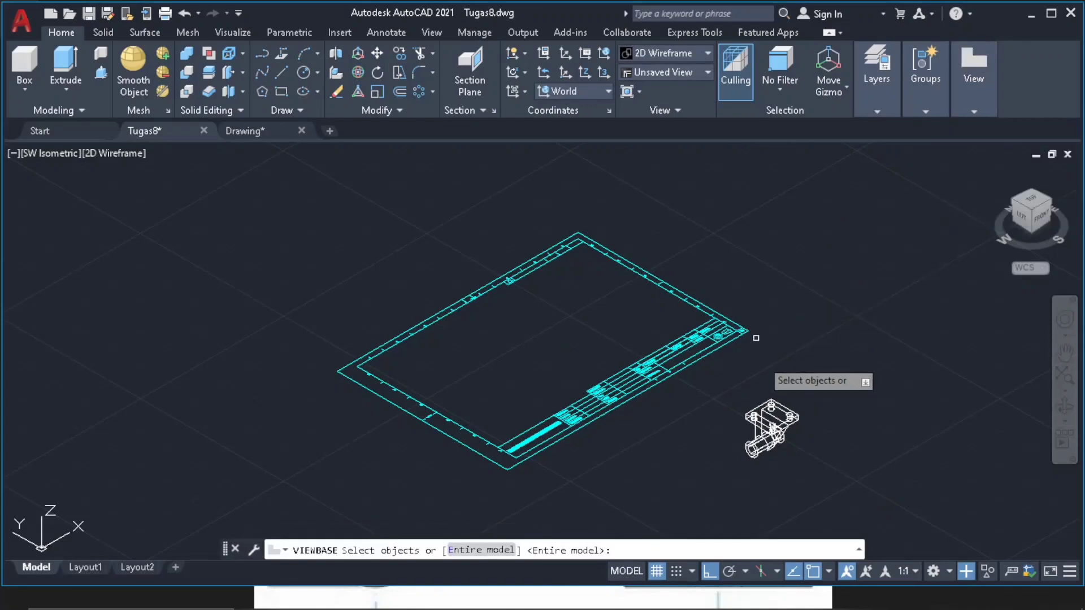
pyautogui.click(781, 438)
pyautogui.rightClick(834, 460)
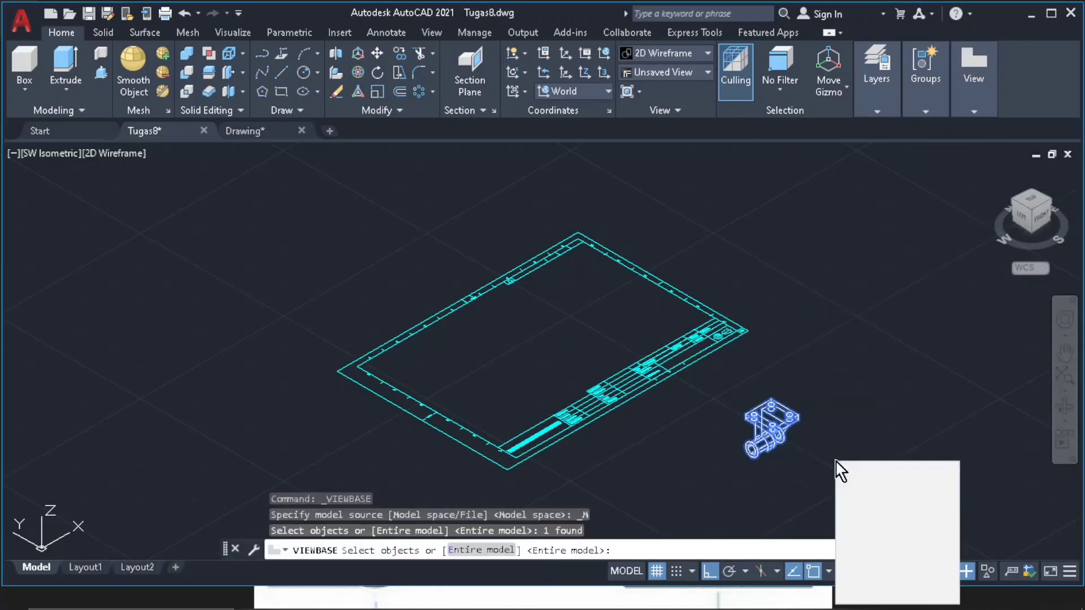
pyautogui.click(874, 473)
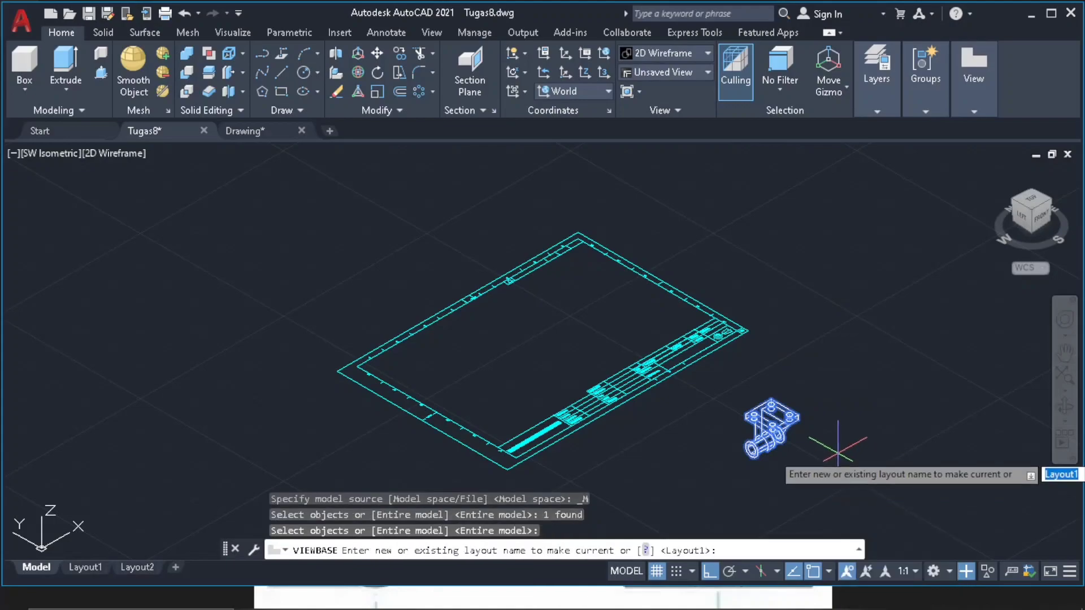
pyautogui.press('Return')
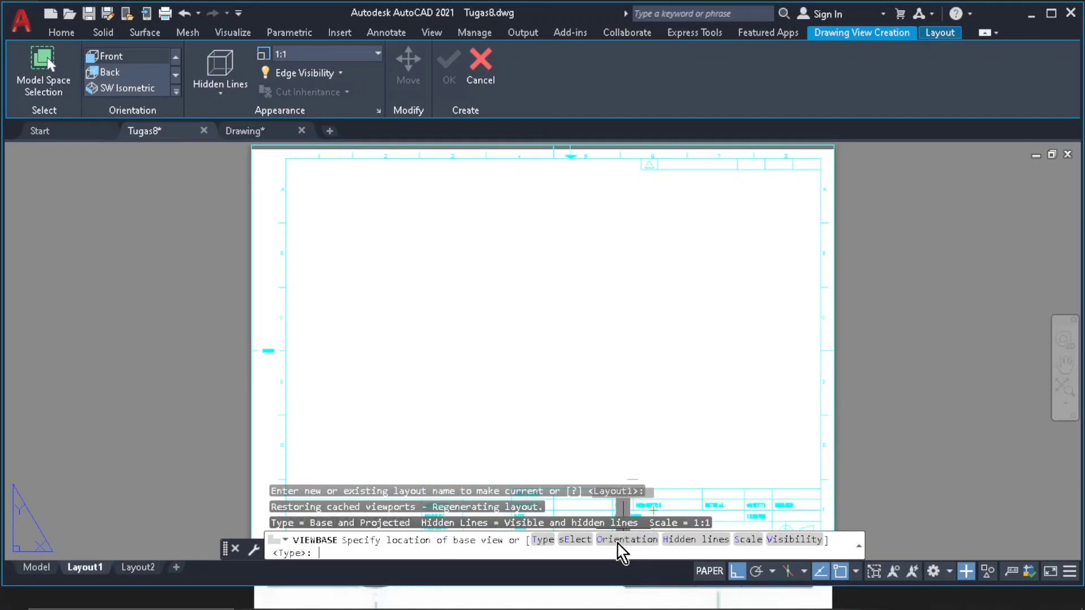
pyautogui.click(617, 541)
pyautogui.click(576, 540)
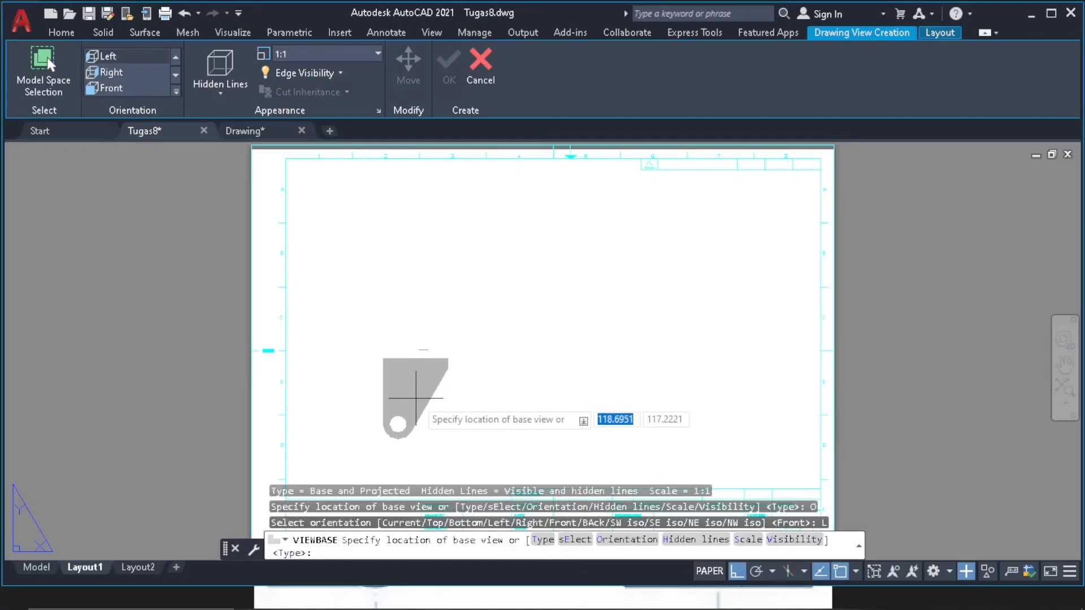
pyautogui.click(414, 396)
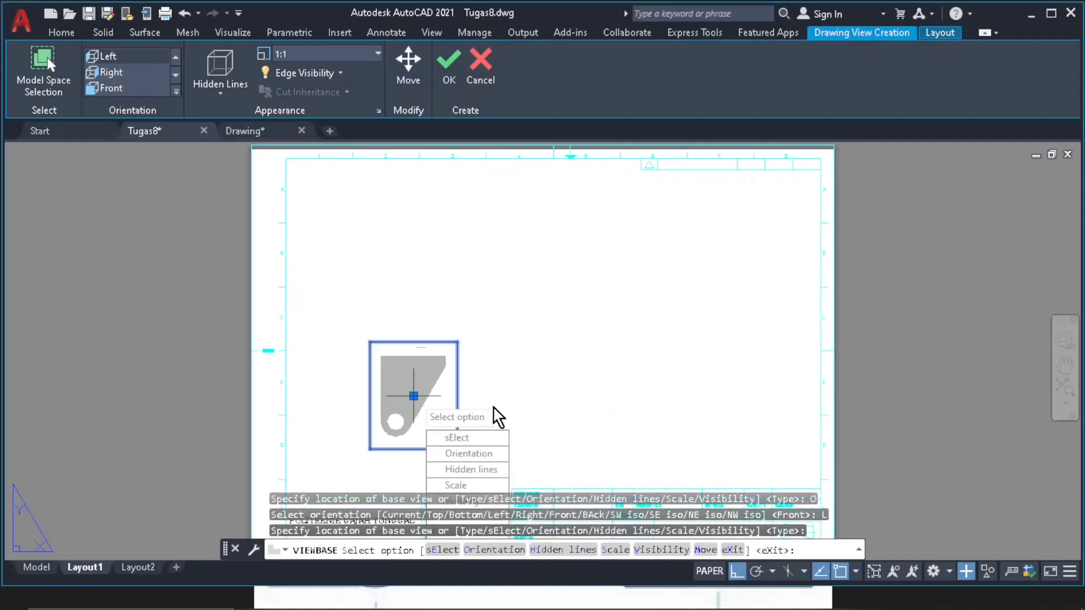
pyautogui.press('Return')
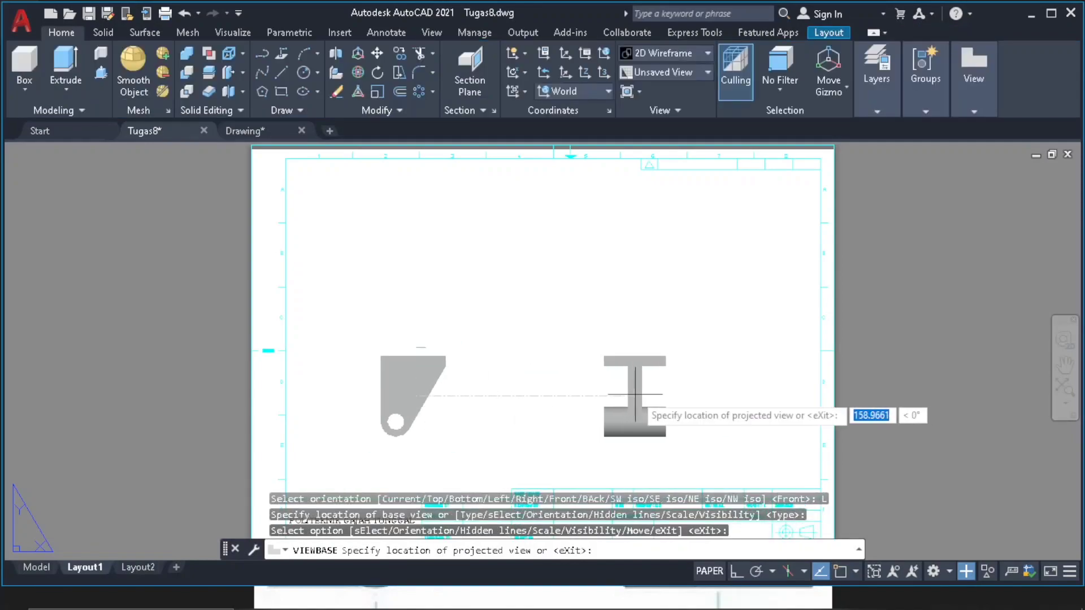
# - Add projected views to the right of and above the base view
pyautogui.click(636, 390)
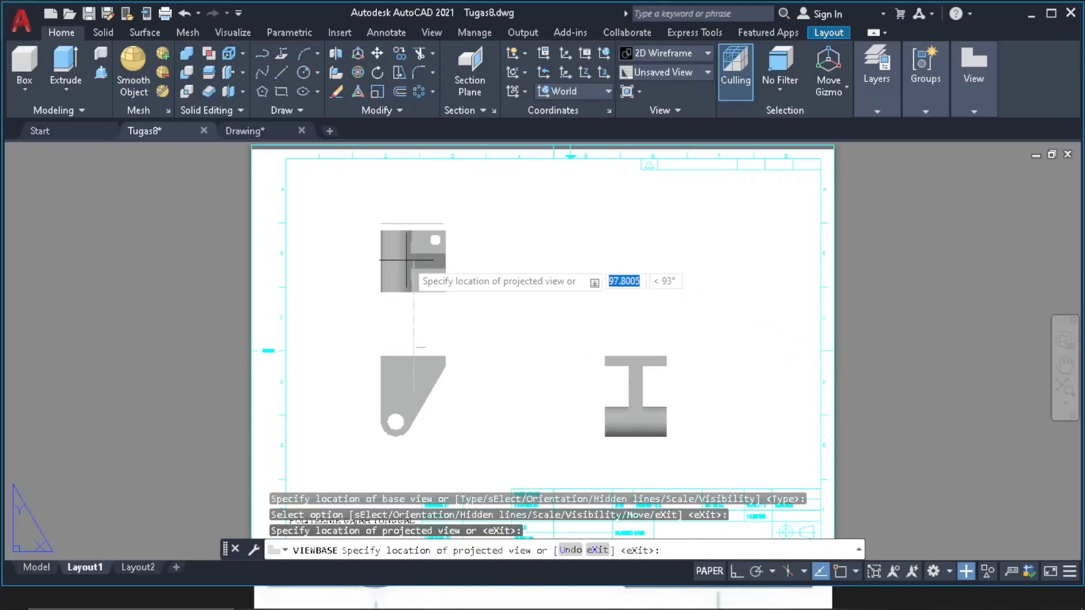
pyautogui.click(407, 260)
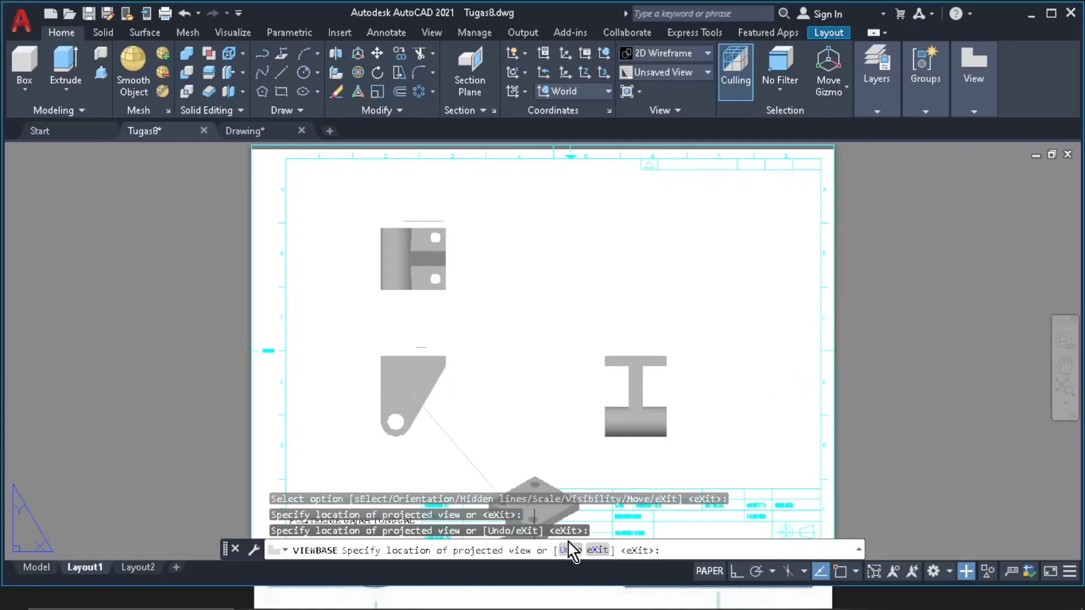
pyautogui.press('Return')
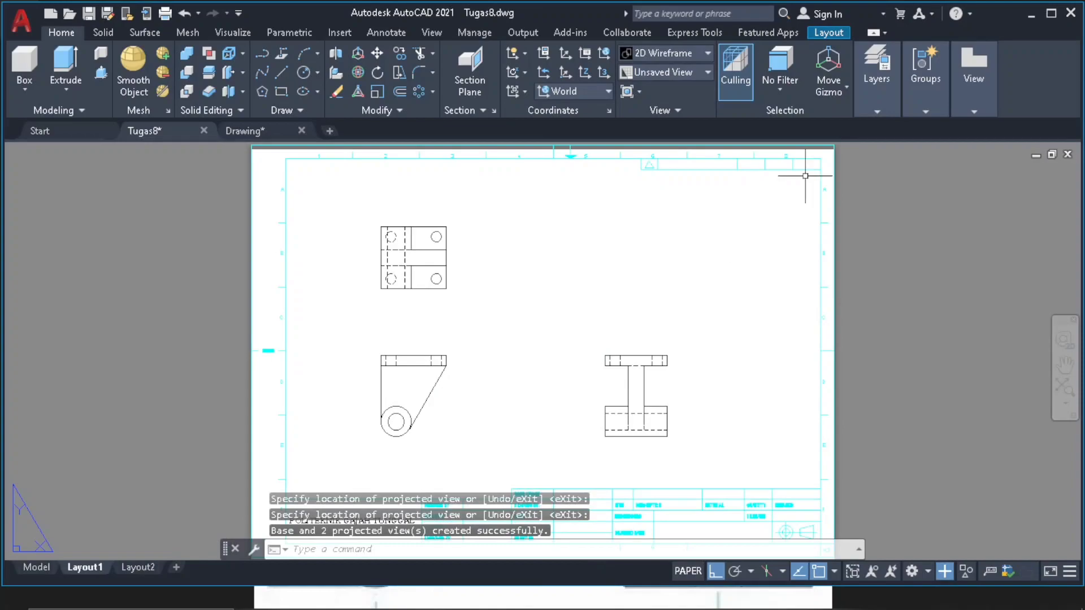
pyautogui.click(975, 102)
pyautogui.click(959, 148)
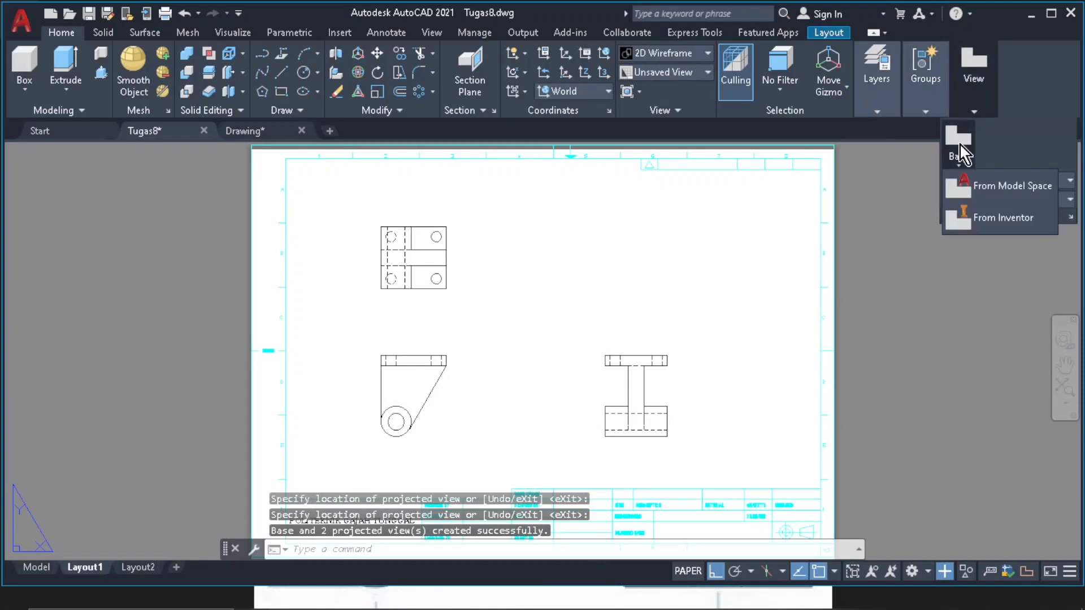
# - Place a NE isometric base view at the sheet's upper right with no projected views
pyautogui.click(961, 192)
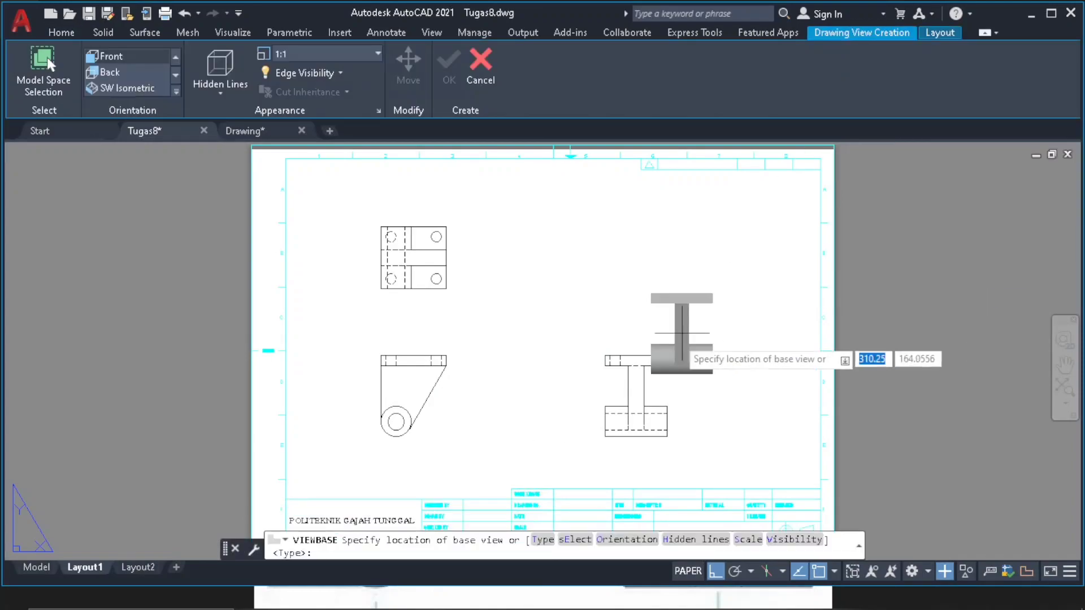
pyautogui.click(614, 540)
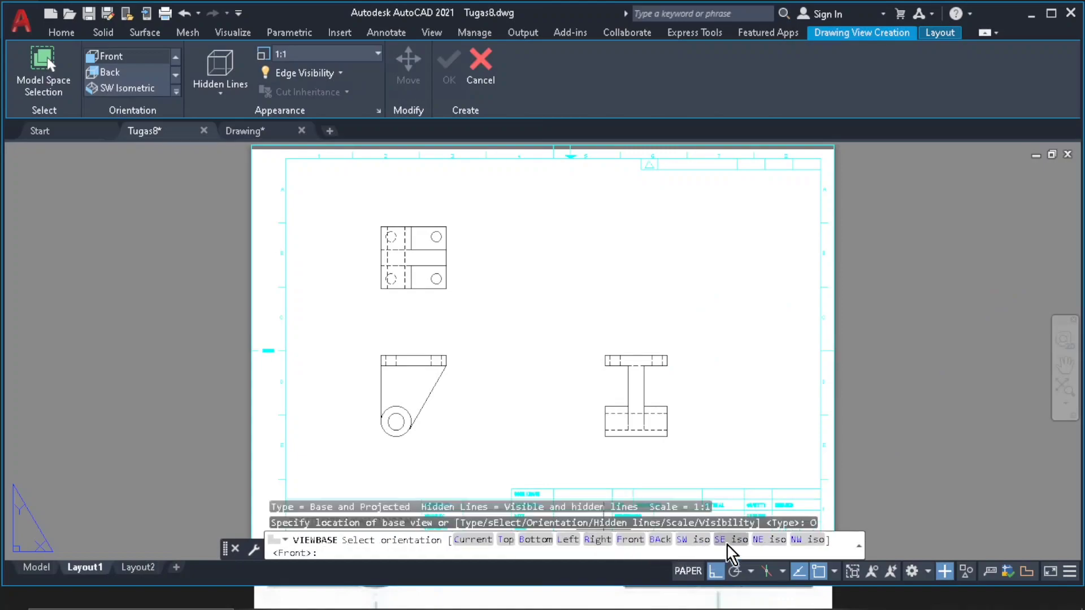
pyautogui.click(767, 539)
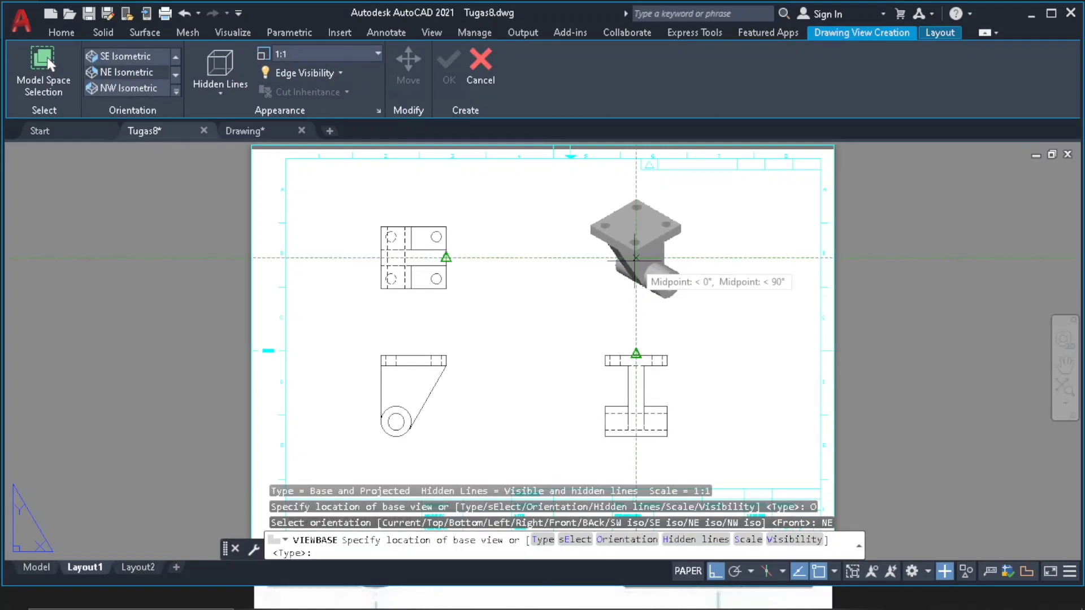
pyautogui.click(636, 258)
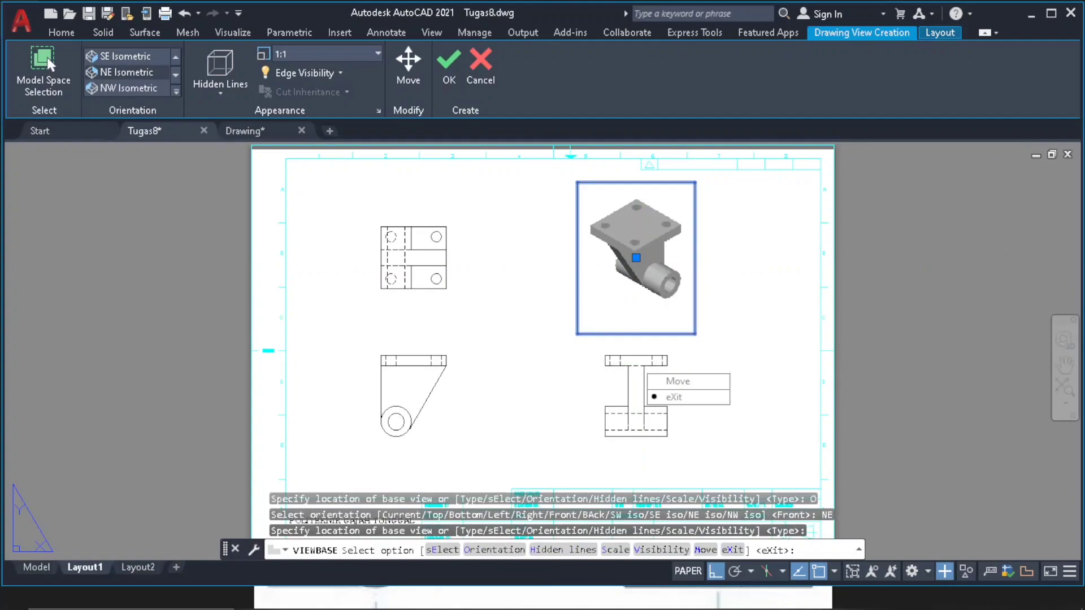
pyautogui.press('Return')
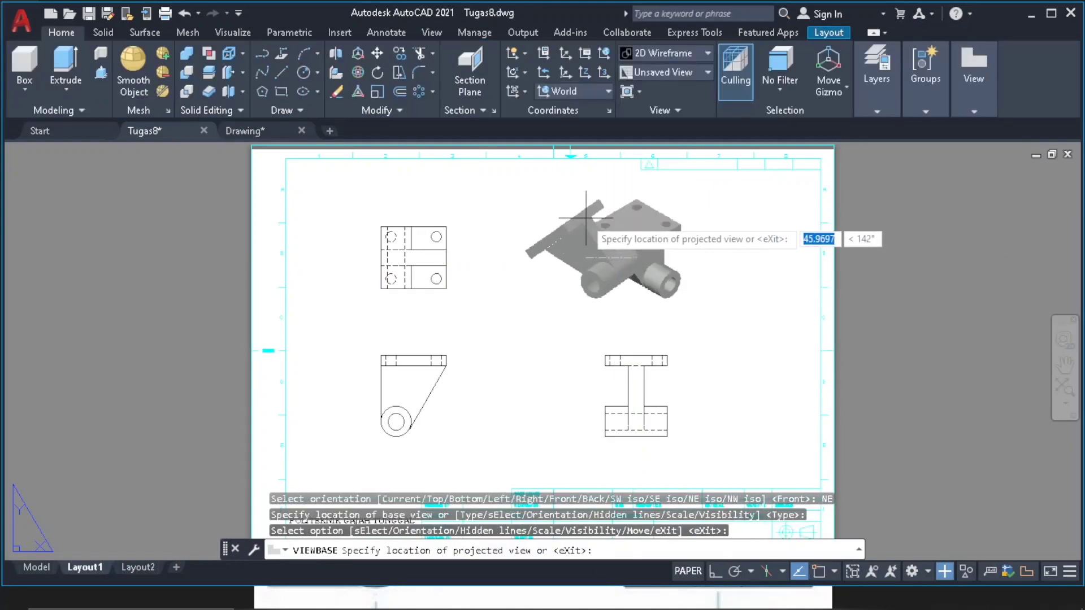
pyautogui.press('Return')
# - Set the isometric view's display style to Shaded with visible lines
pyautogui.click(656, 237)
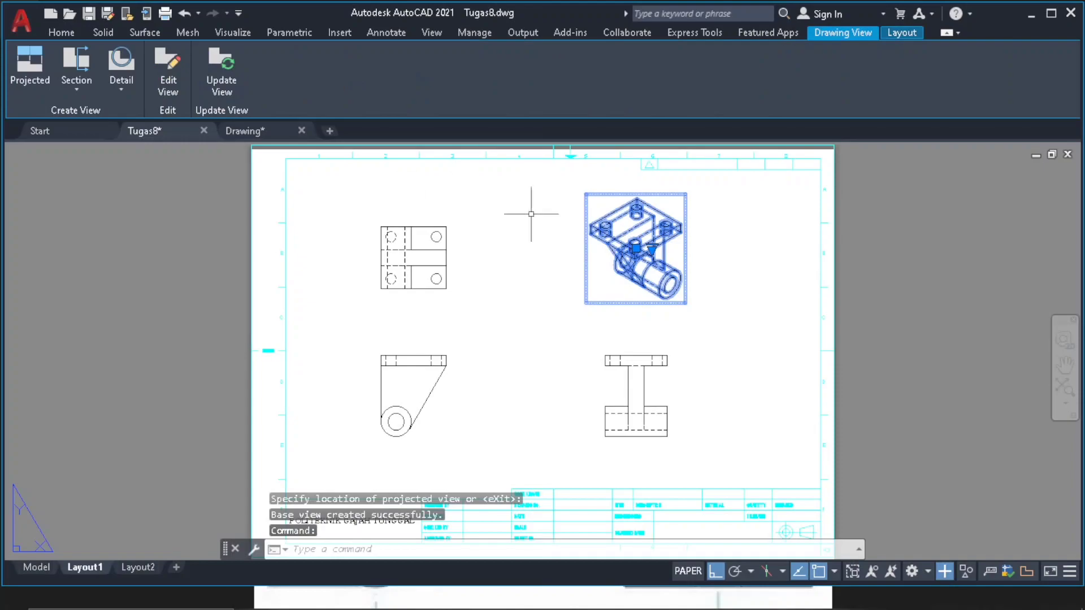
pyautogui.click(169, 92)
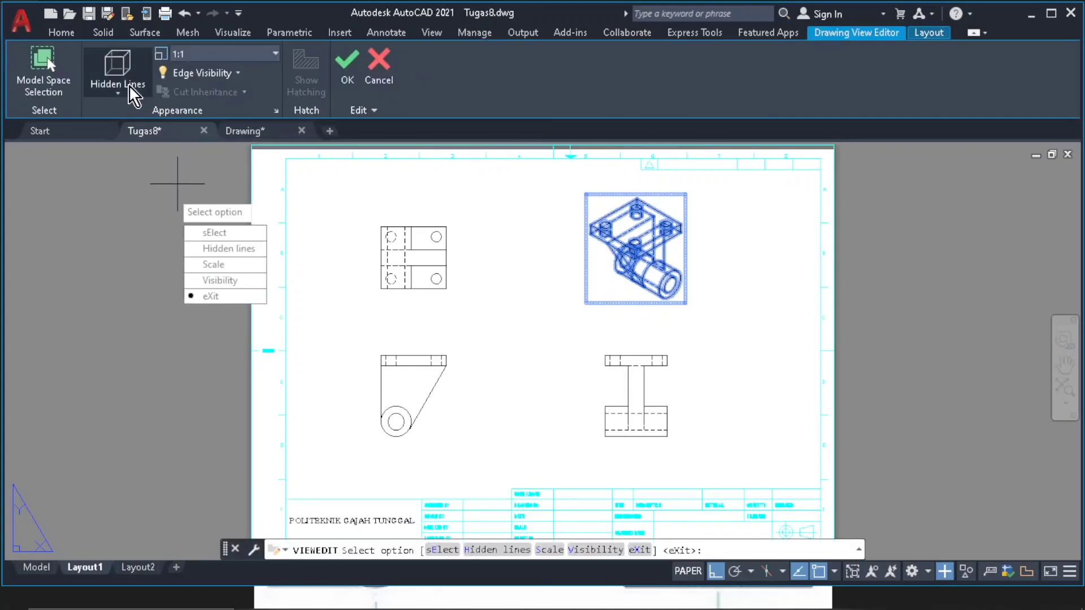
pyautogui.click(107, 88)
pyautogui.click(144, 190)
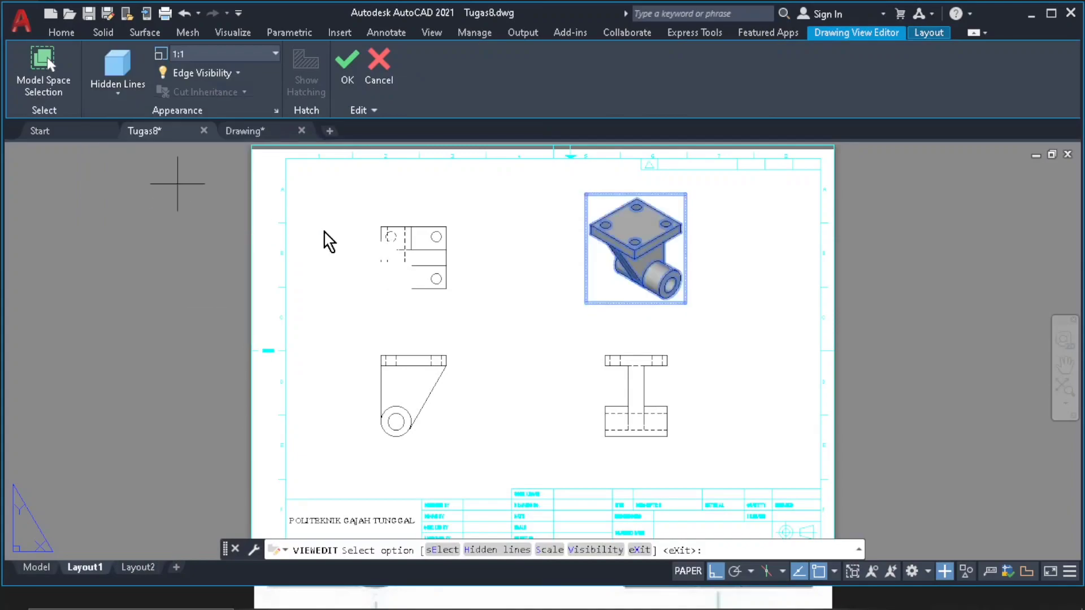
pyautogui.press('Return')
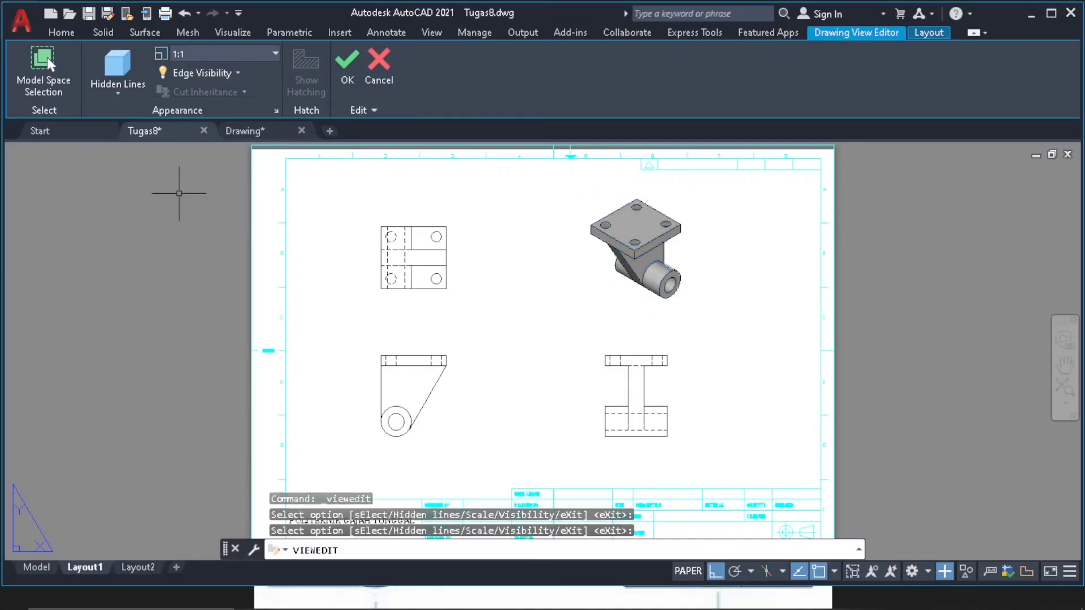
pyautogui.scroll(2, 362, 213)
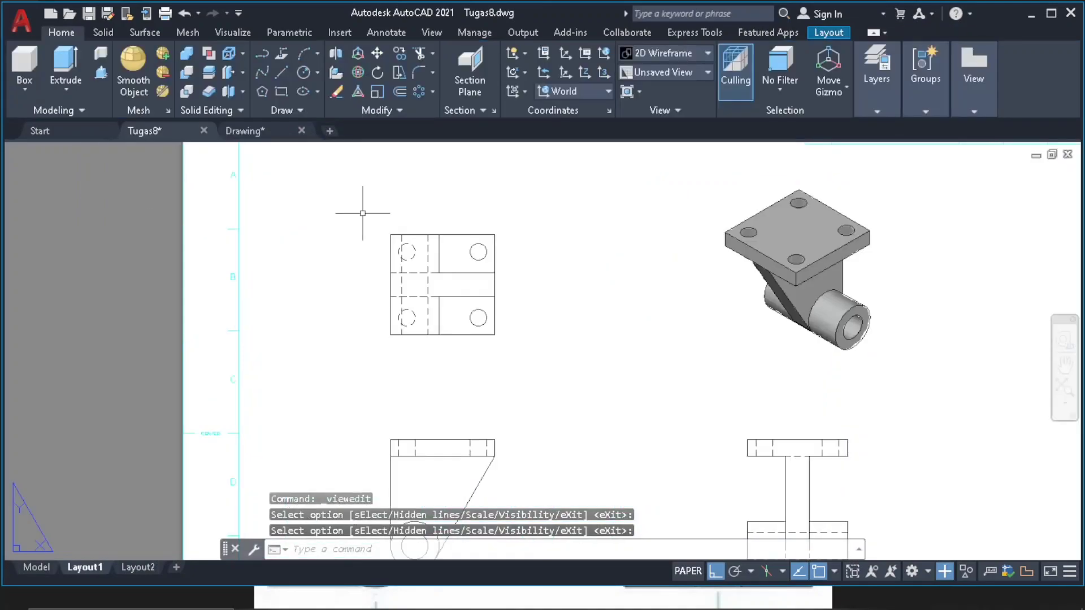
# - Dimension the top view's 47 overall width and the 7.5 upper hole offset
pyautogui.write('LINE')
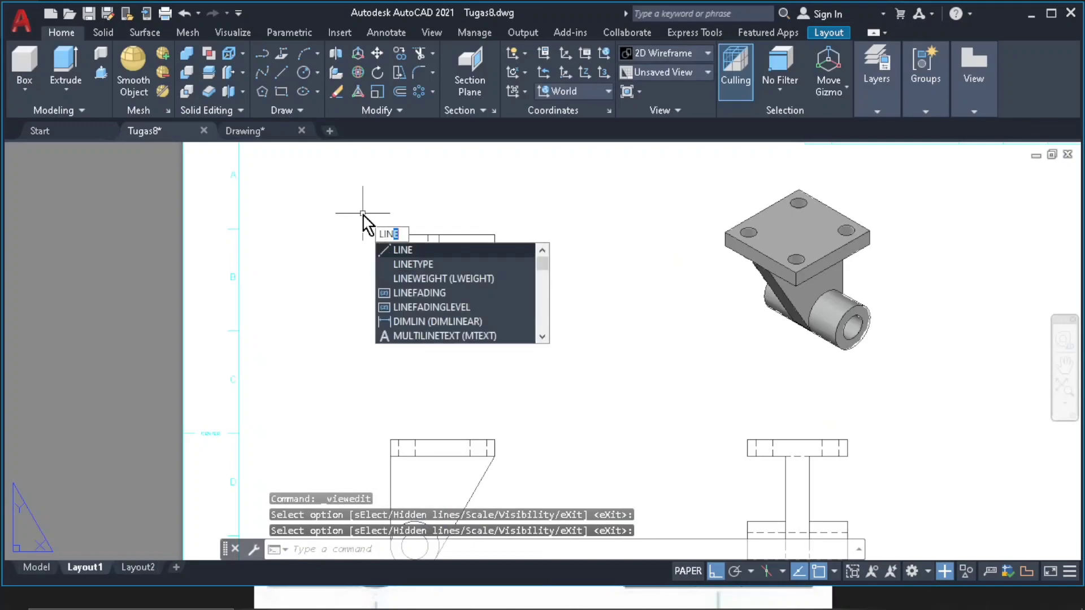
pyautogui.click(441, 322)
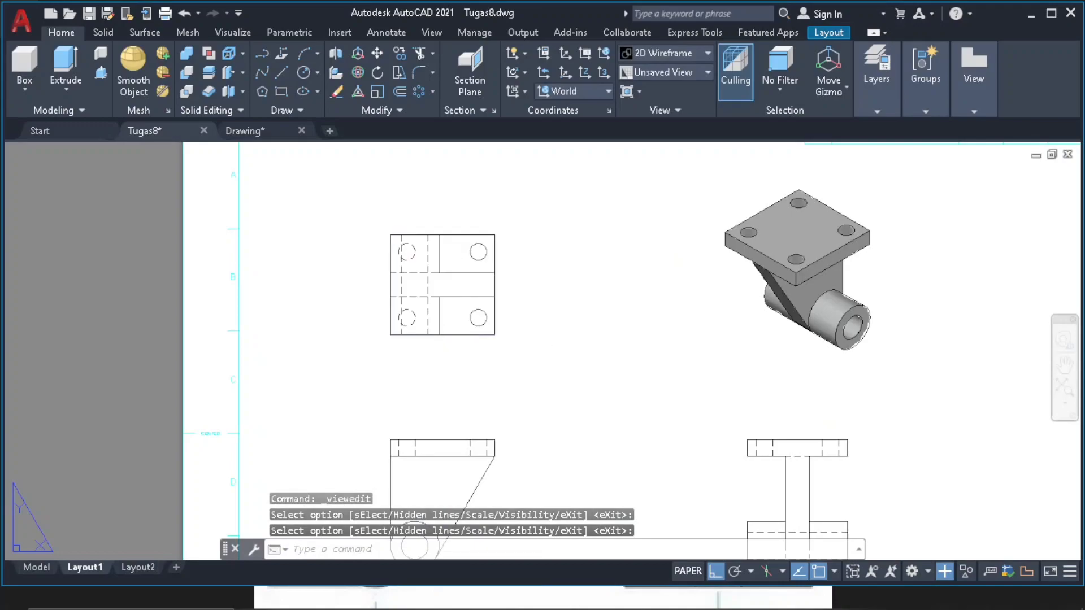
pyautogui.scroll(4, 413, 226)
pyautogui.click(354, 272)
pyautogui.write('DIMLINEAR')
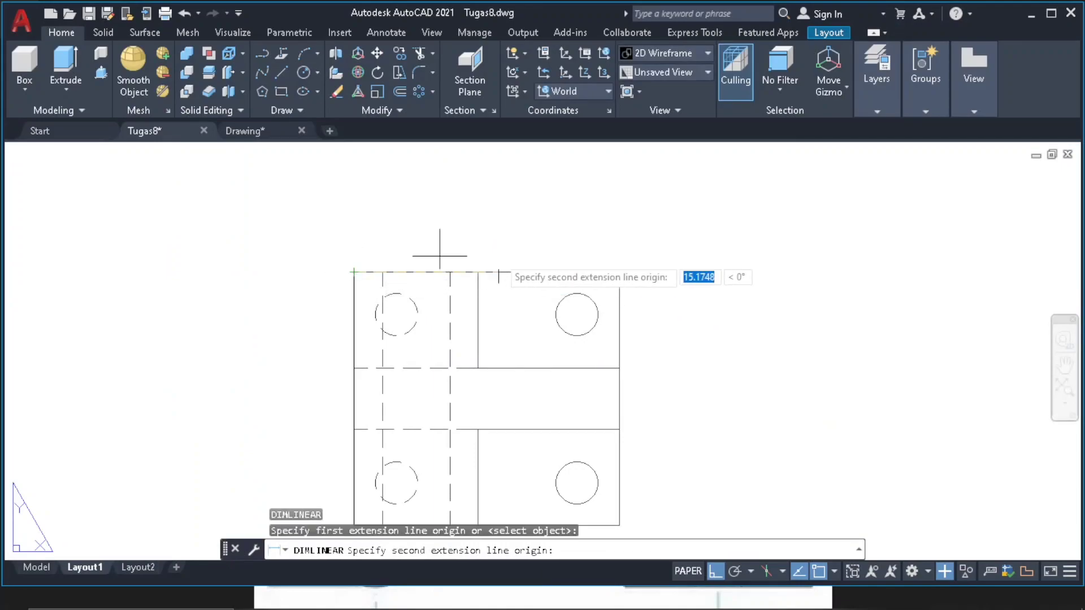
pyautogui.click(620, 273)
pyautogui.click(568, 203)
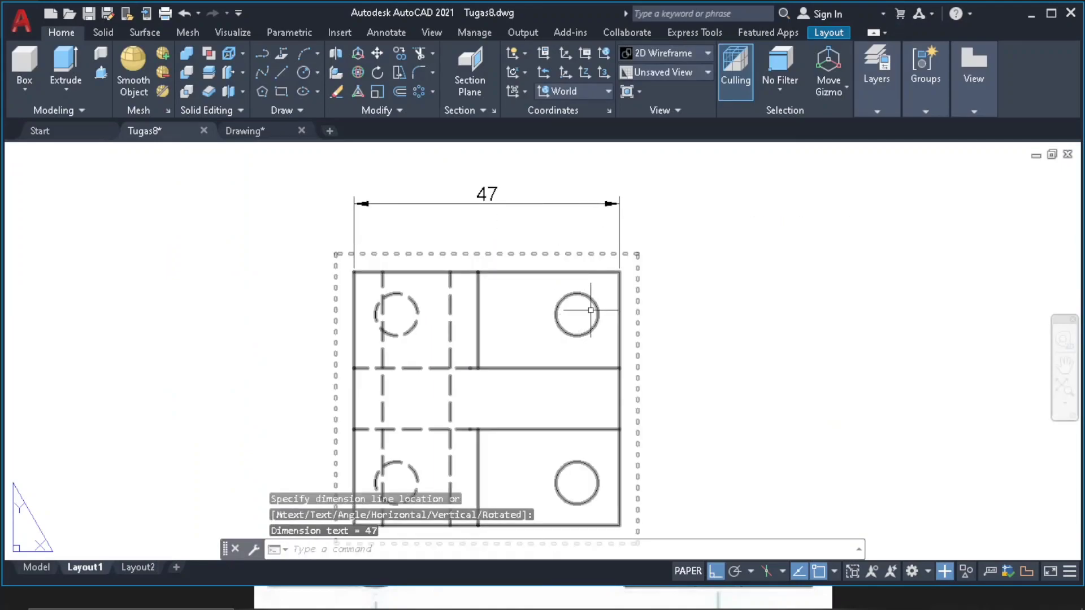
pyautogui.press('Return')
pyautogui.click(576, 314)
pyautogui.click(620, 272)
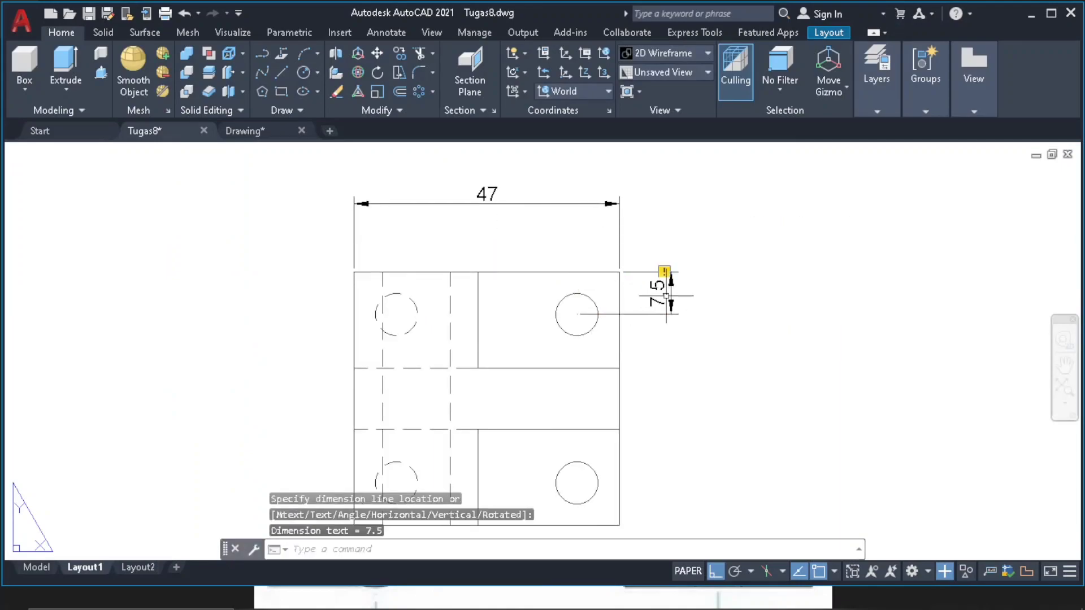
pyautogui.click(667, 296)
pyautogui.moveTo(666, 295); pyautogui.dragTo(664, 200, button='middle')
# - Add the lower 7.5 hole offset, 11 slot width and 45 overall height dimensions
pyautogui.press('Return')
pyautogui.click(575, 388)
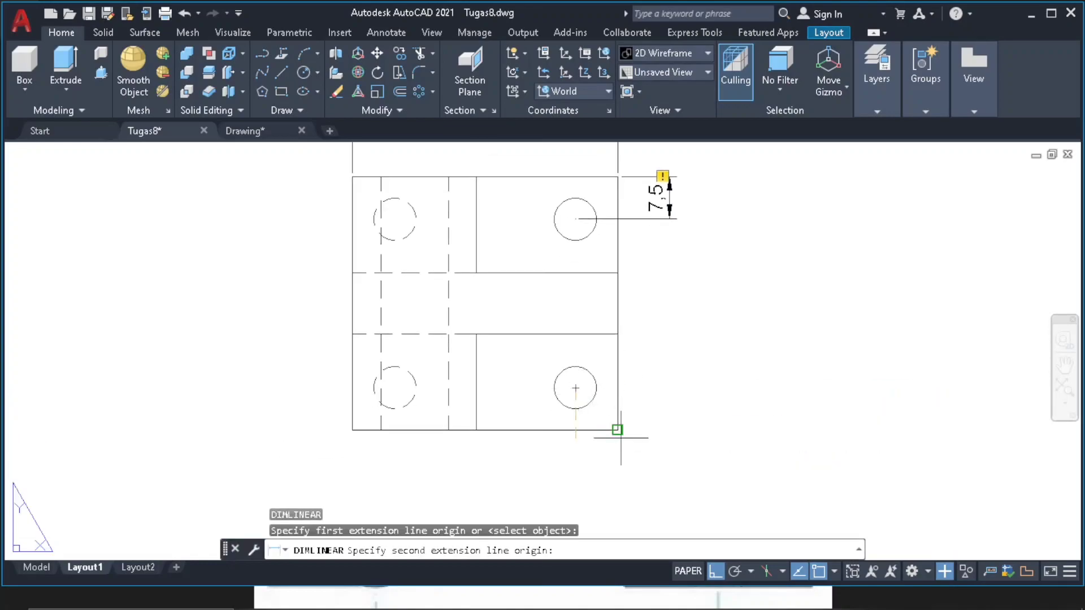
pyautogui.click(620, 438)
pyautogui.click(599, 470)
pyautogui.press('Return')
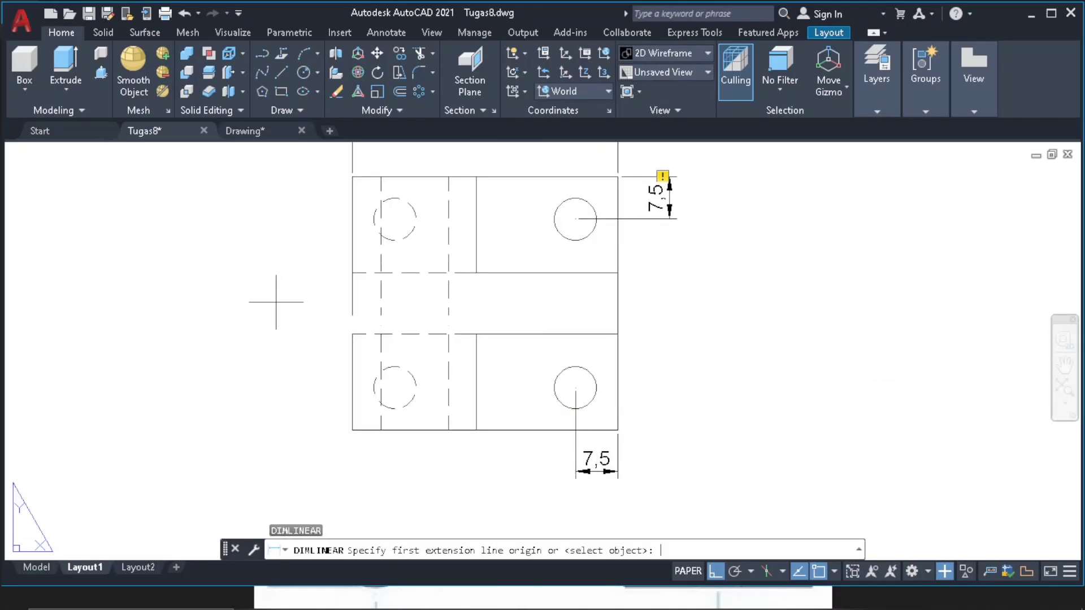
pyautogui.click(352, 321)
pyautogui.click(353, 334)
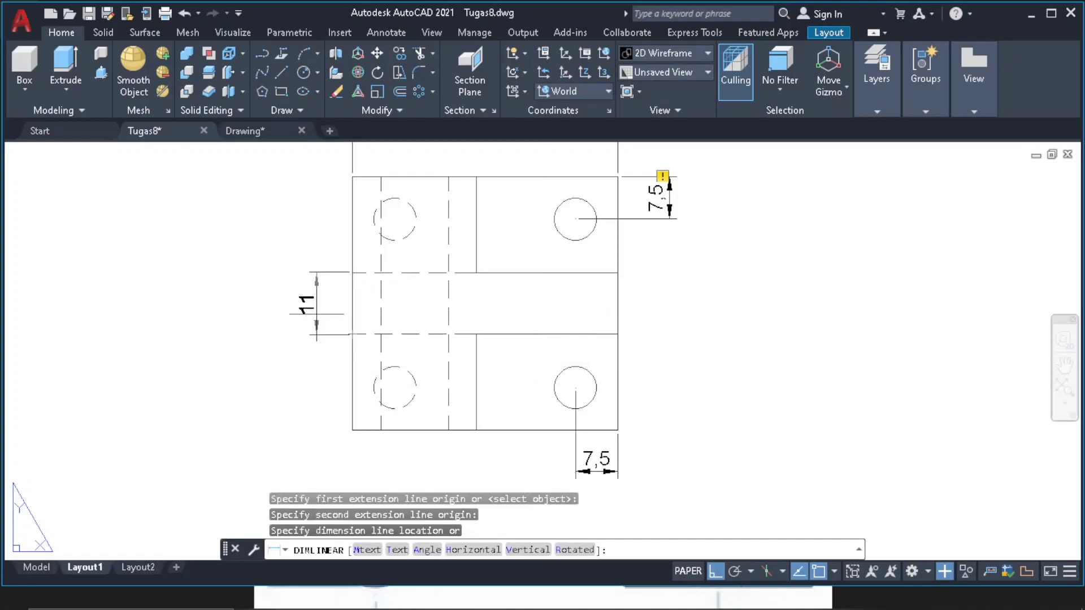
pyautogui.click(317, 302)
pyautogui.press('Return')
pyautogui.click(352, 177)
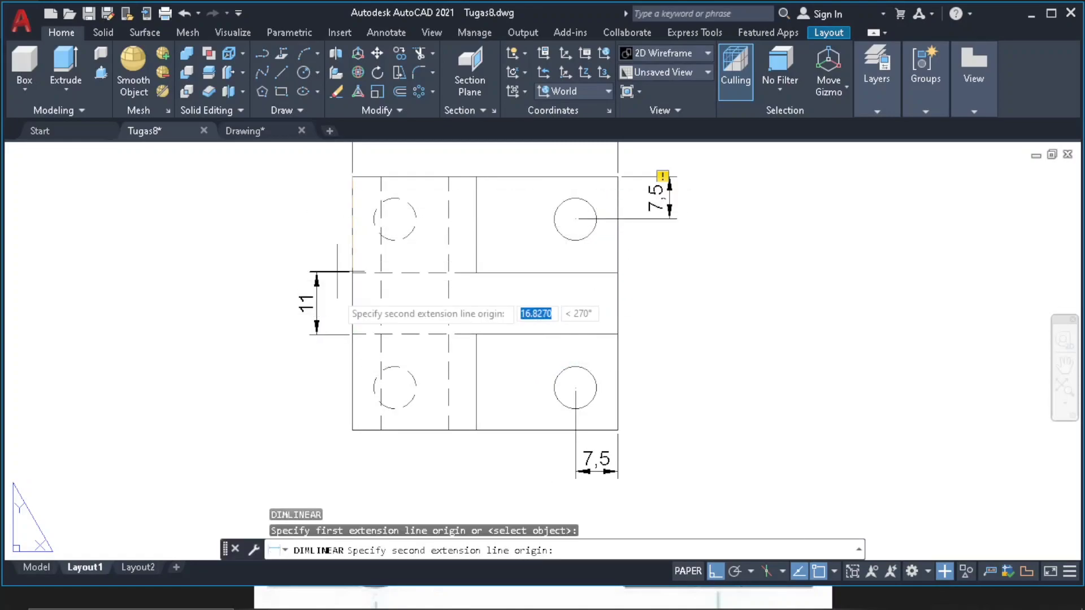
pyautogui.click(352, 430)
pyautogui.click(274, 407)
pyautogui.scroll(-4, 296, 407)
pyautogui.moveTo(293, 406); pyautogui.dragTo(342, 244, button='middle')
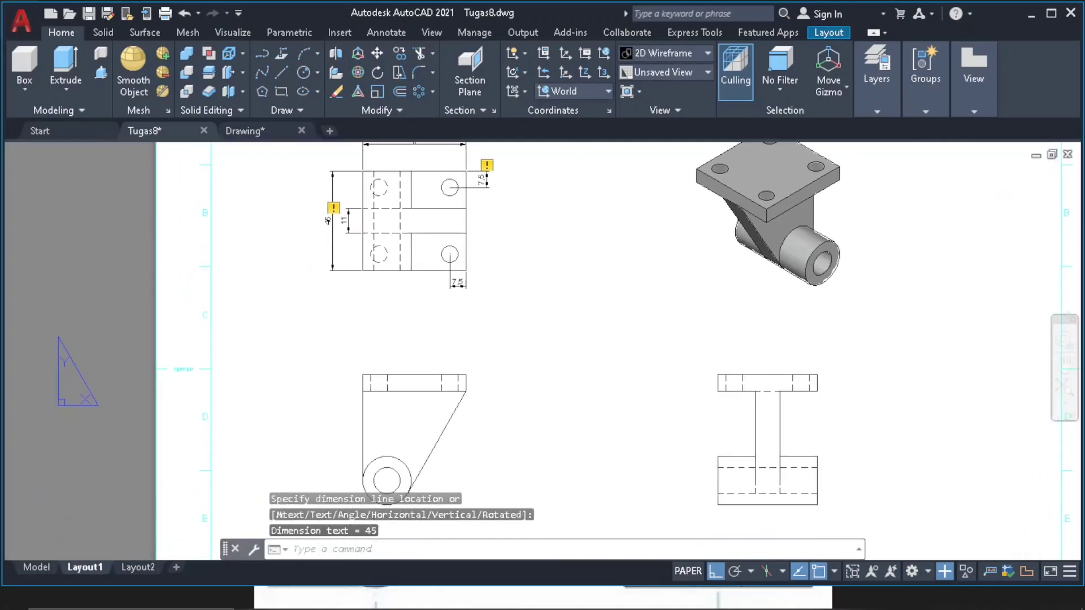
# - Dimension the front view's 7.5 flange thickness
pyautogui.scroll(5, 477, 379)
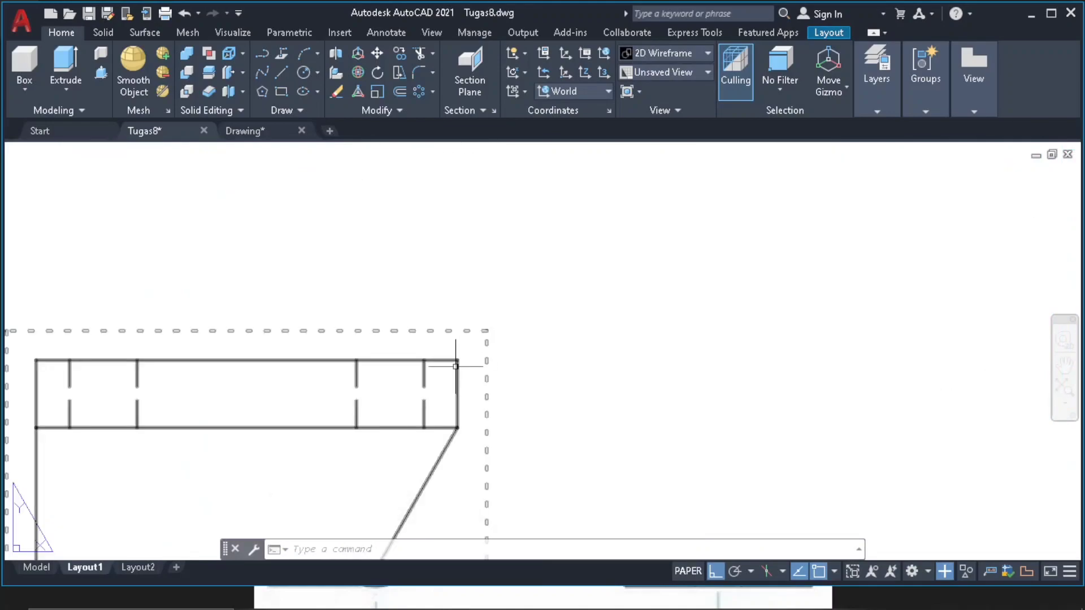
pyautogui.click(458, 359)
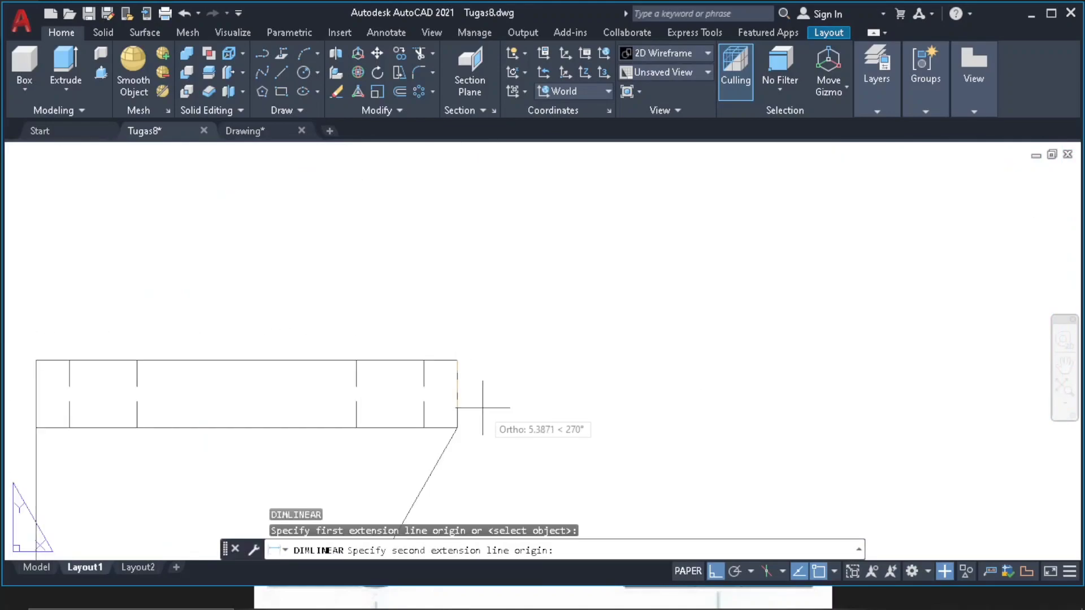
pyautogui.click(457, 428)
pyautogui.click(551, 395)
pyautogui.scroll(-5, 509, 406)
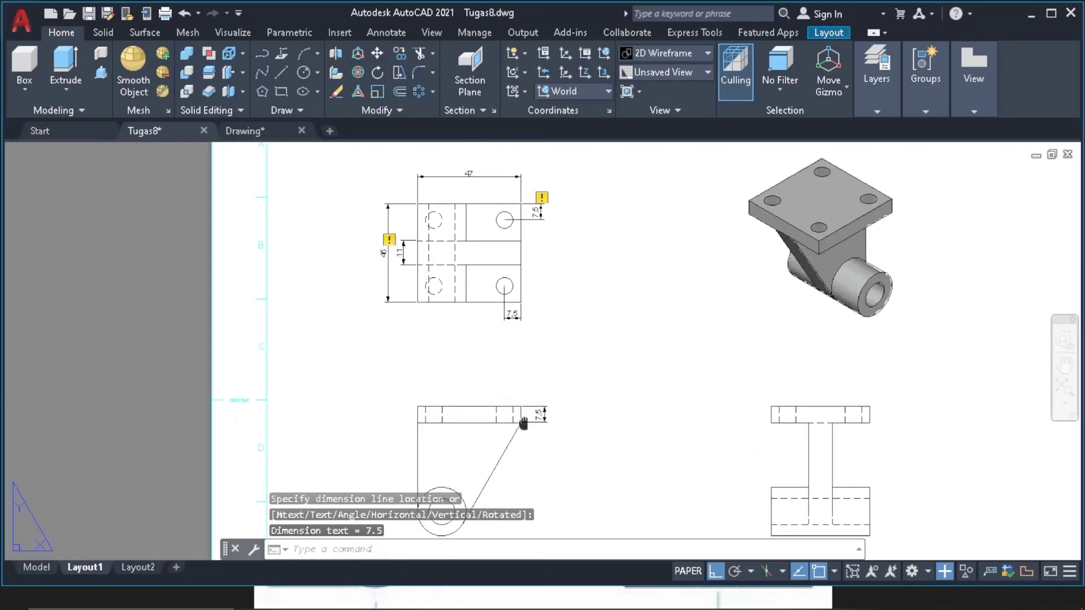
pyautogui.moveTo(458, 438); pyautogui.dragTo(479, 345, button='middle')
pyautogui.scroll(5, 449, 319)
# - Add the 48 boss-centre and 59 overall height dimensions on the view's left side
pyautogui.press('Return')
pyautogui.click(435, 288)
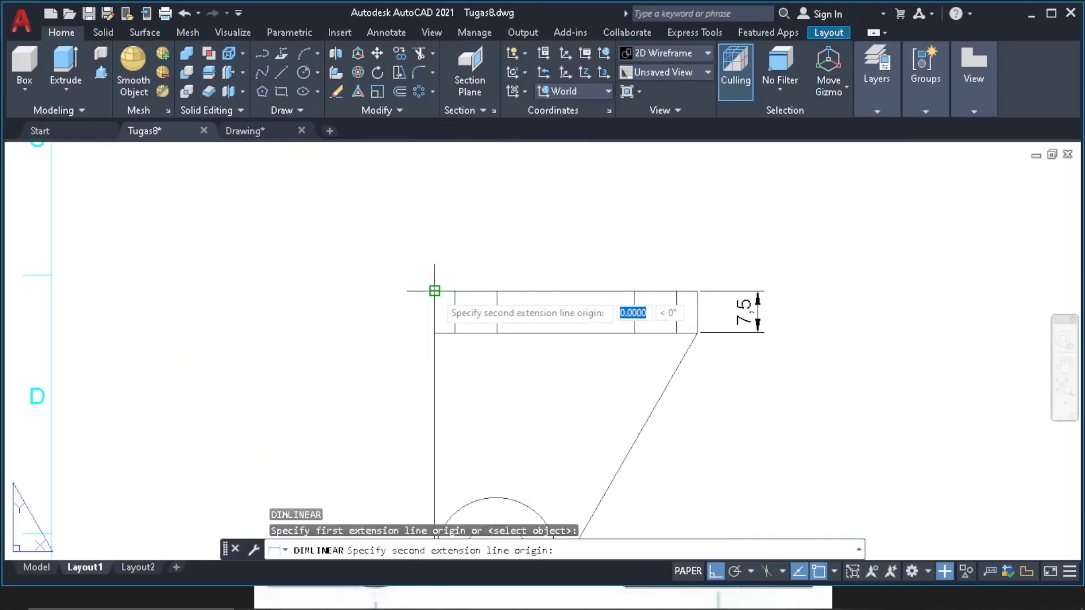
pyautogui.scroll(-5, 436, 291)
pyautogui.click(436, 396)
pyautogui.click(418, 389)
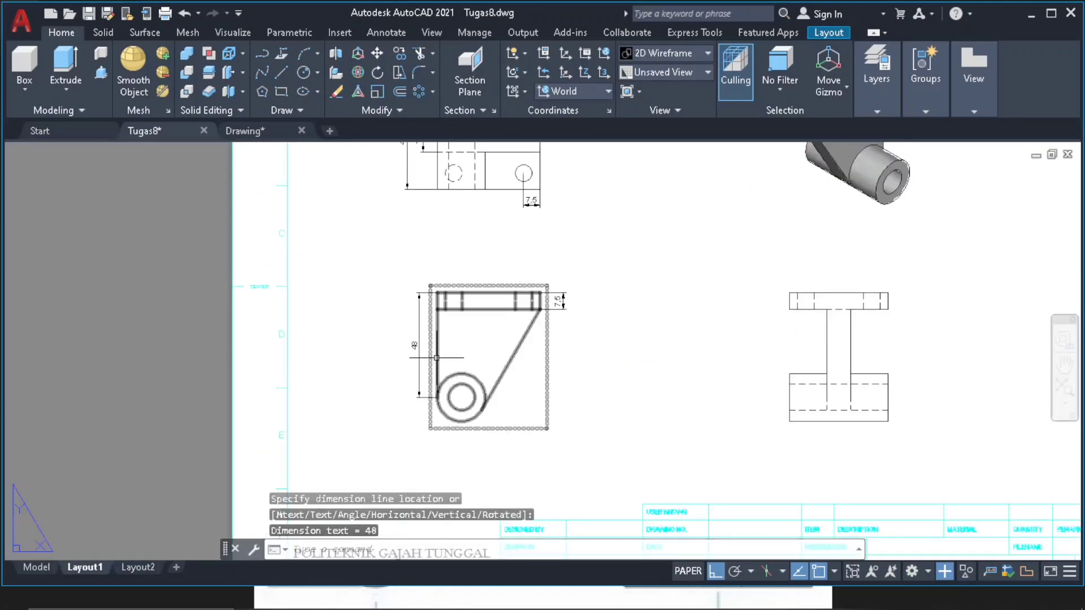
pyautogui.press('Return')
pyautogui.click(437, 293)
pyautogui.click(461, 422)
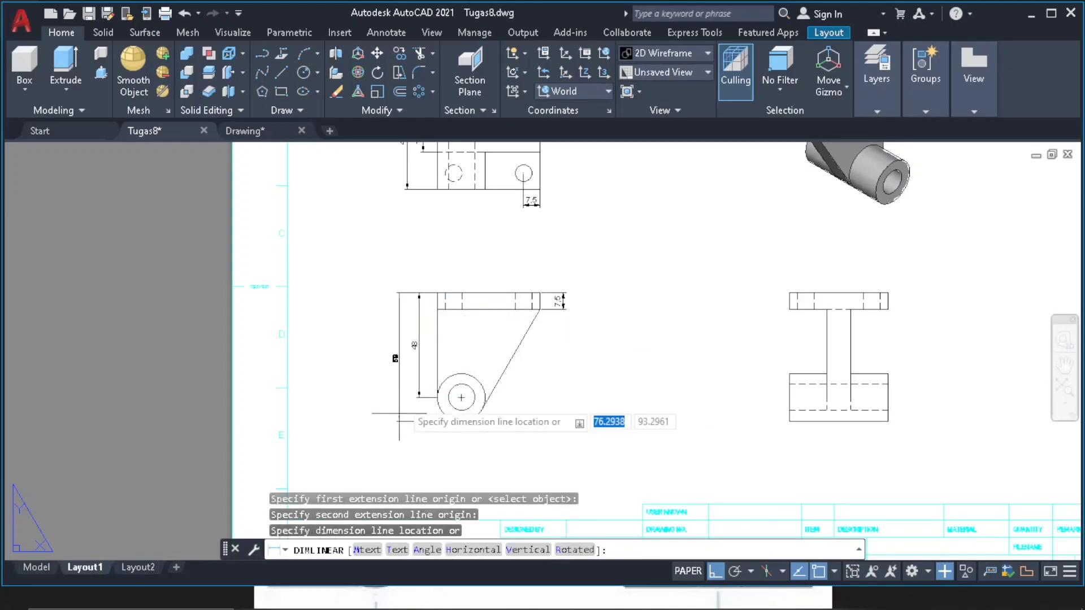
pyautogui.click(398, 356)
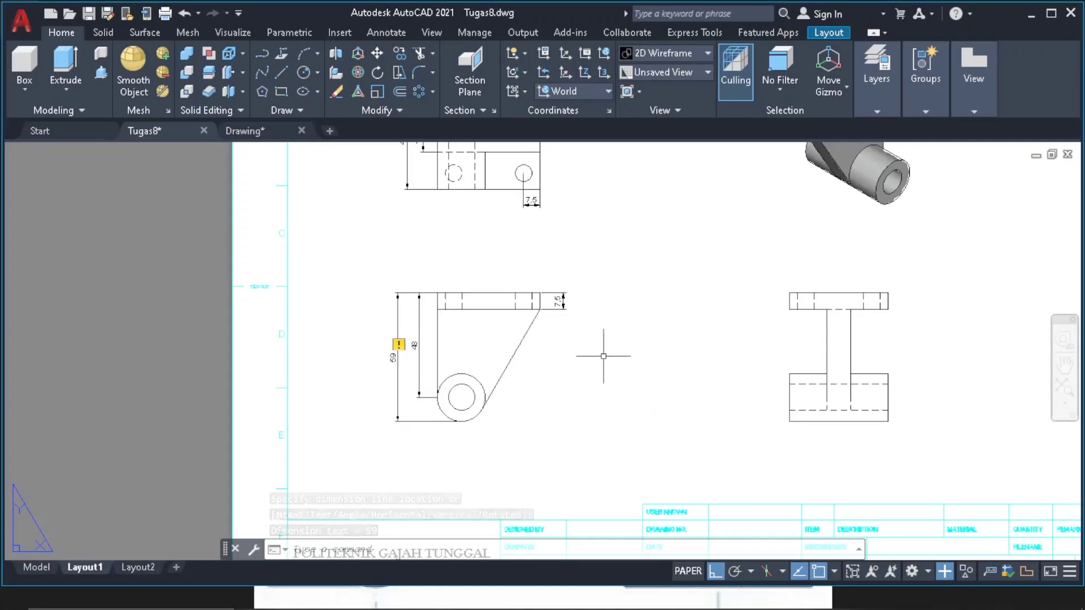
pyautogui.write('R')
pyautogui.press('BackSpace')
pyautogui.write('DIM')
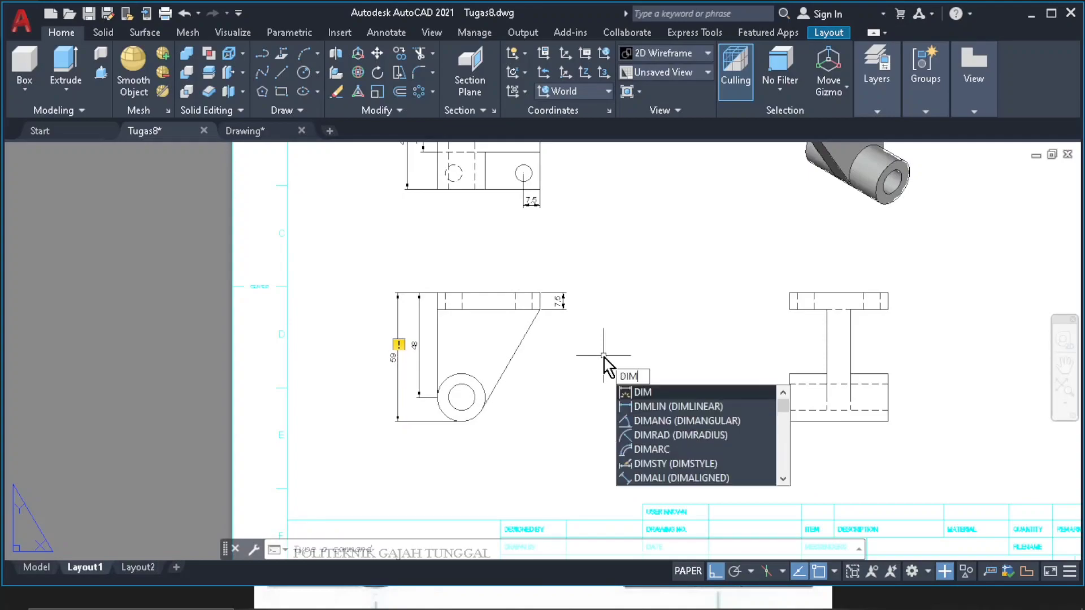
# - Add R6 and R11 radius dimensions to the boss's inner and outer circles
pyautogui.click(666, 436)
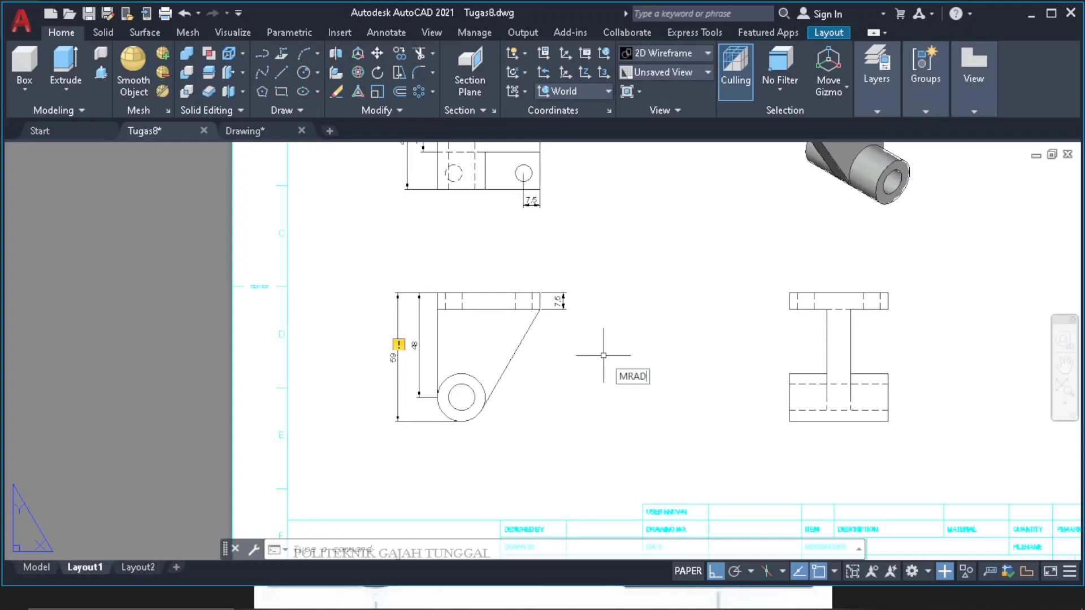
pyautogui.scroll(3, 475, 387)
pyautogui.scroll(1, 459, 397)
pyautogui.click(459, 397)
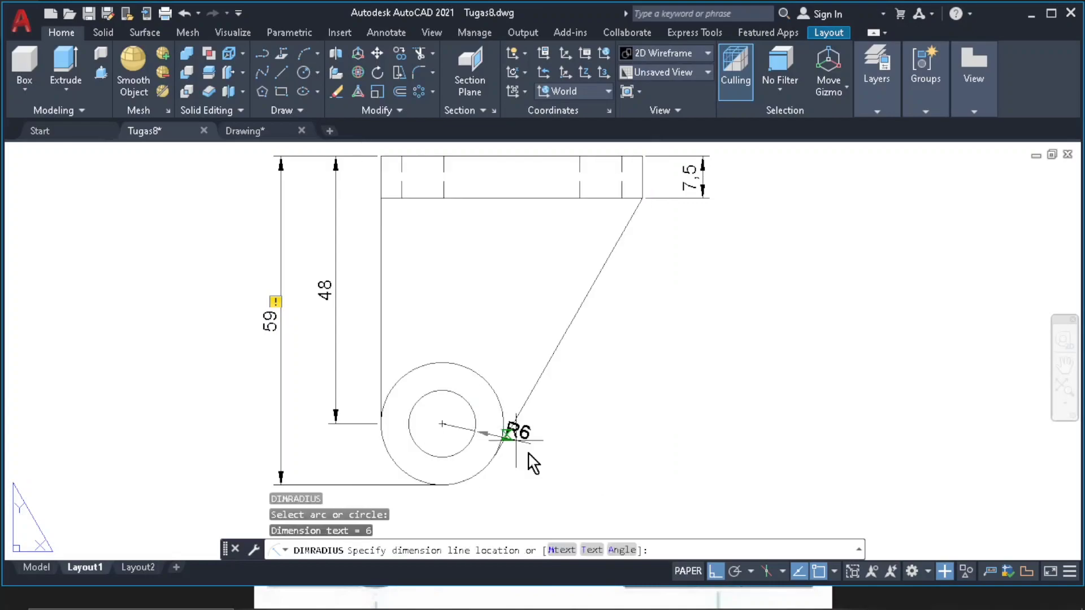
pyautogui.click(527, 481)
pyautogui.press('Return')
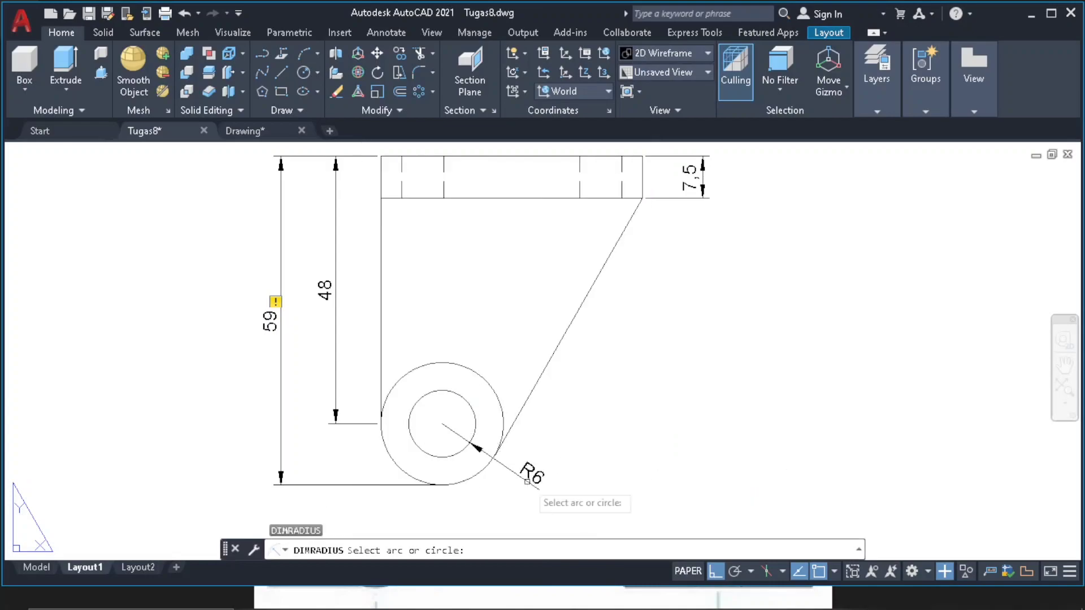
pyautogui.click(493, 390)
pyautogui.click(488, 331)
pyautogui.press('Return')
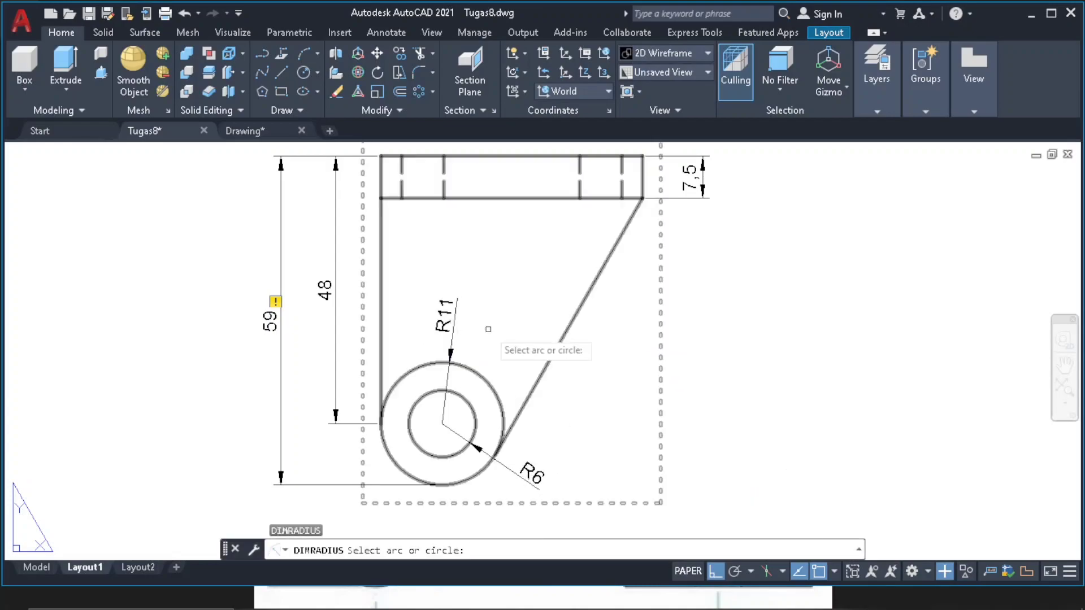
# - Dimension a top-view hole as R3,75 and zoom to fit the whole sheet
pyautogui.scroll(-1, 491, 396)
pyautogui.scroll(-5, 503, 277)
pyautogui.scroll(8, 544, 280)
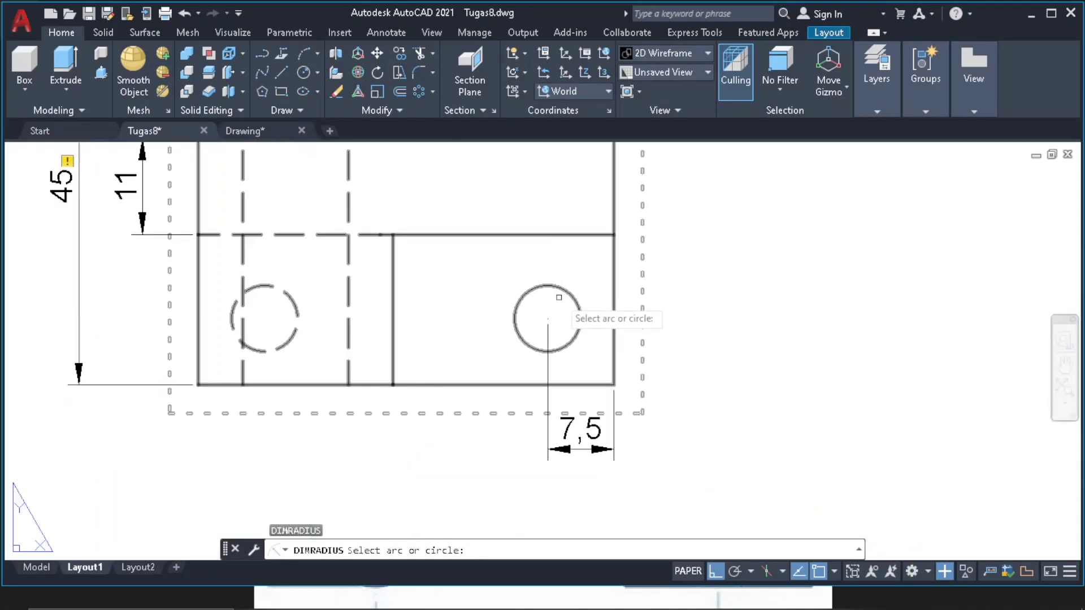
pyautogui.click(568, 302)
pyautogui.click(455, 291)
pyautogui.scroll(-2, 481, 306)
pyautogui.scroll(-6, 539, 311)
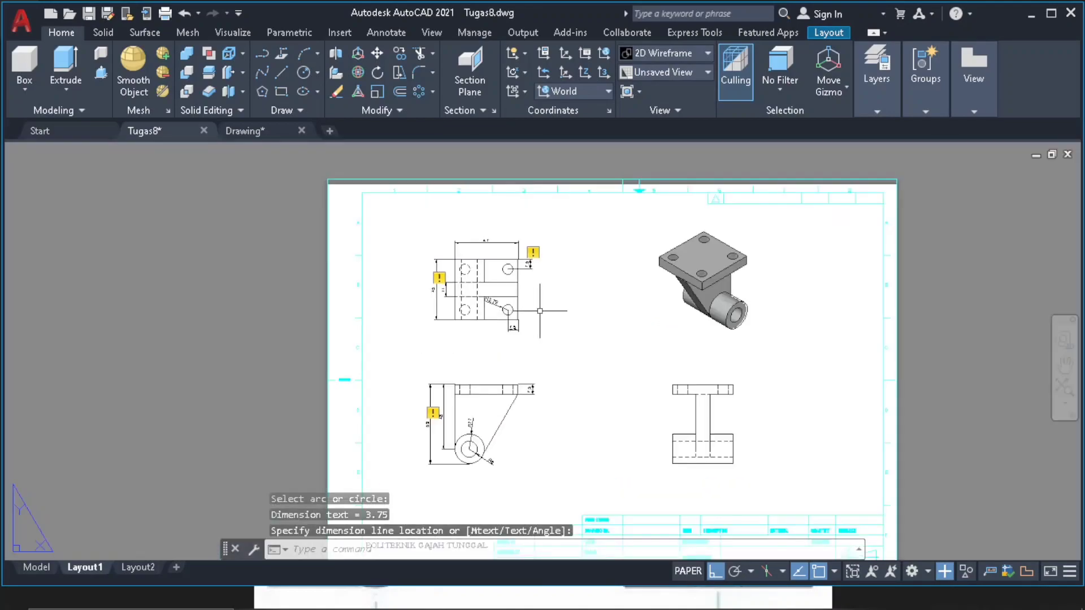
pyautogui.click(1064, 390)
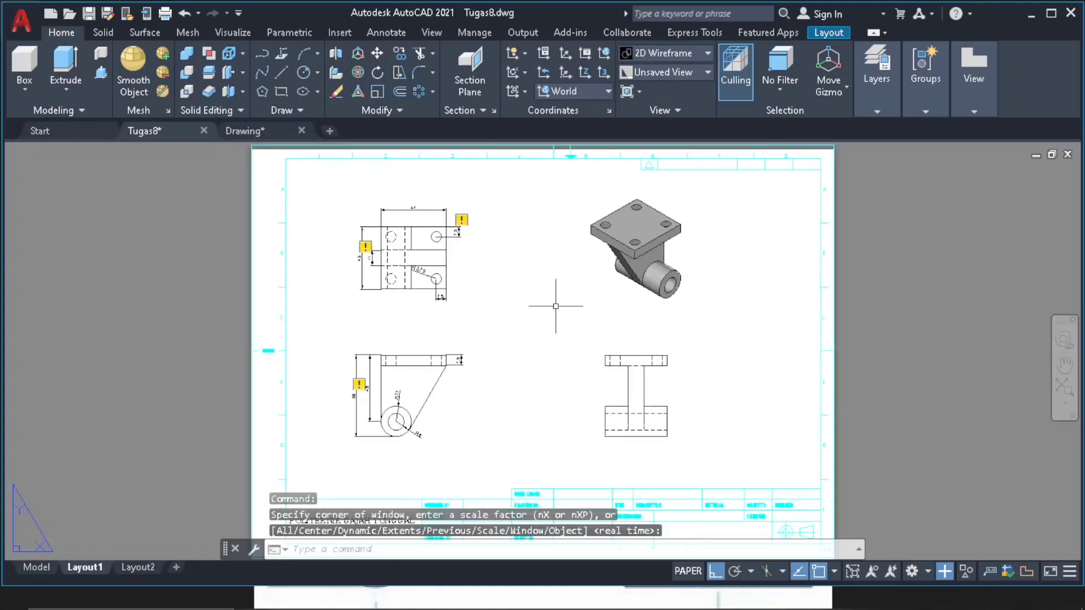
pyautogui.scroll(2, 555, 320)
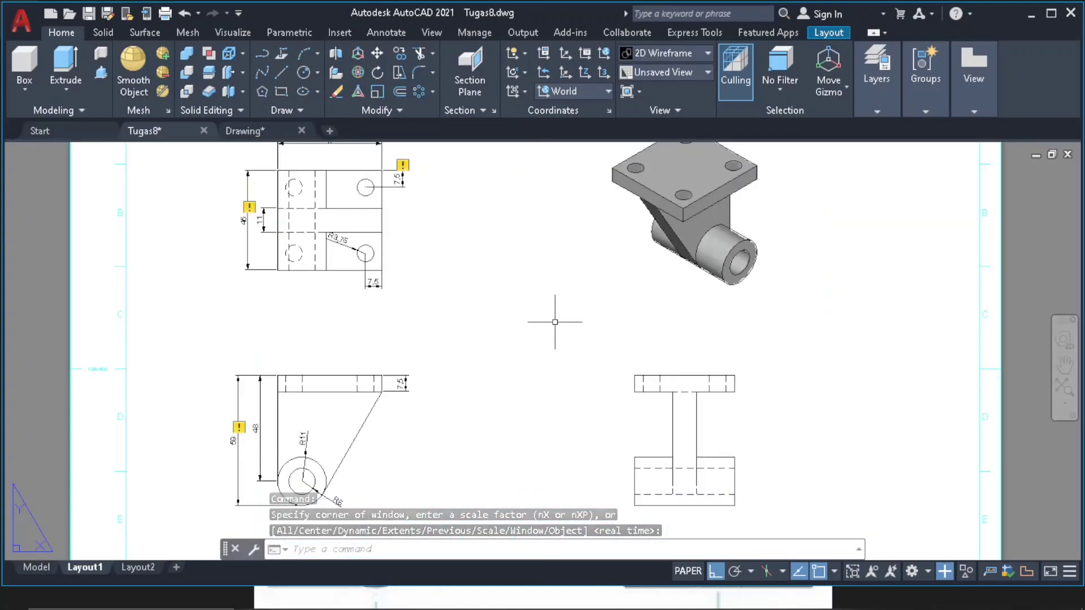